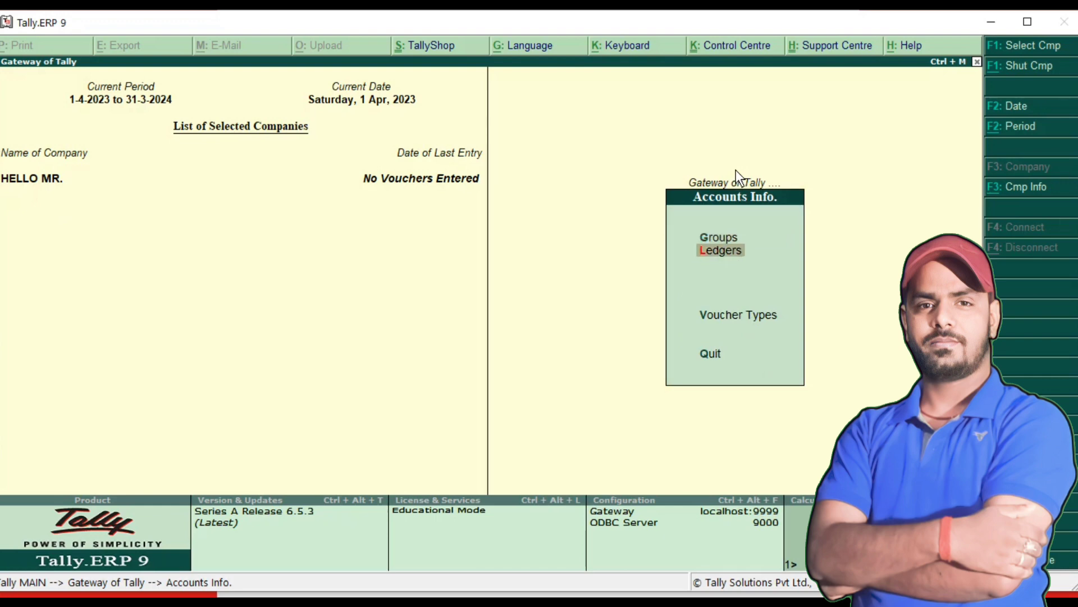
- Create a single ledger named BUILDING under the Fixed Assets group, leaving inventory values unaffected
key(Return)
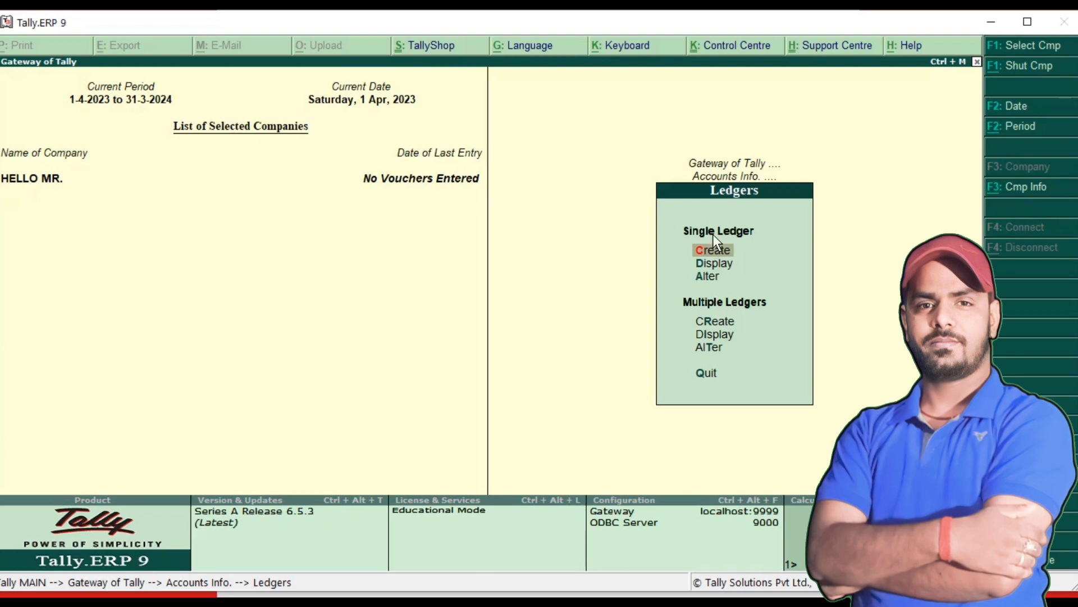
key(Return)
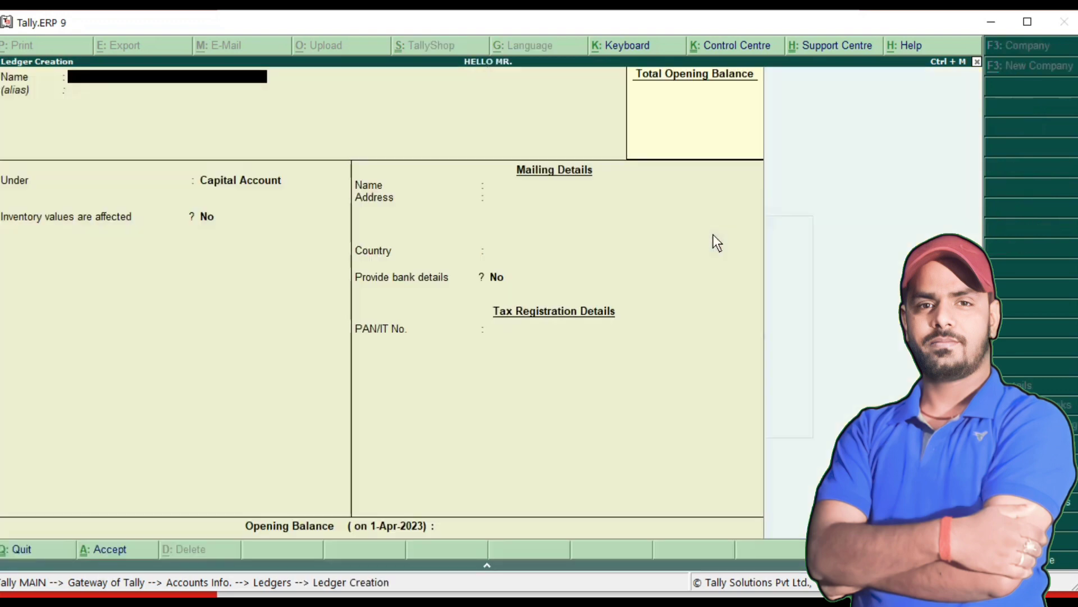
text(BUILDING)
key(Return)
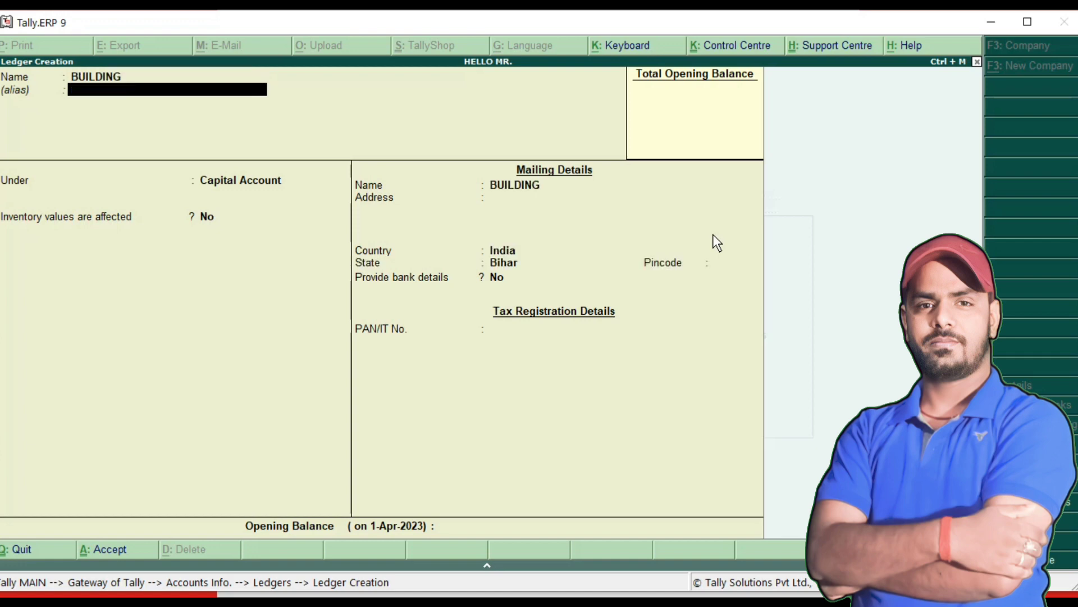
key(Return)
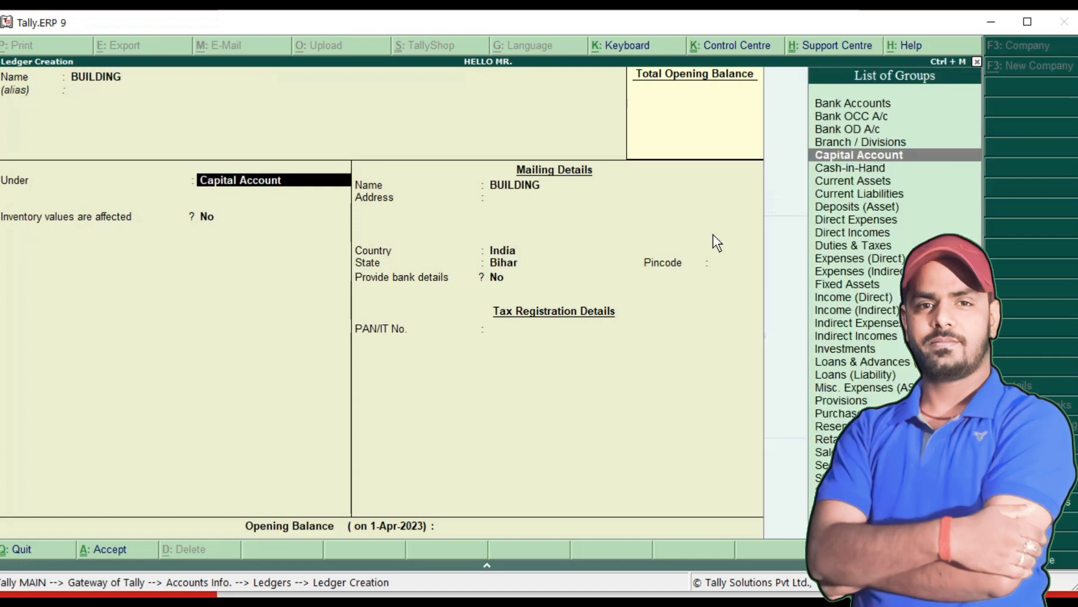
text(FI)
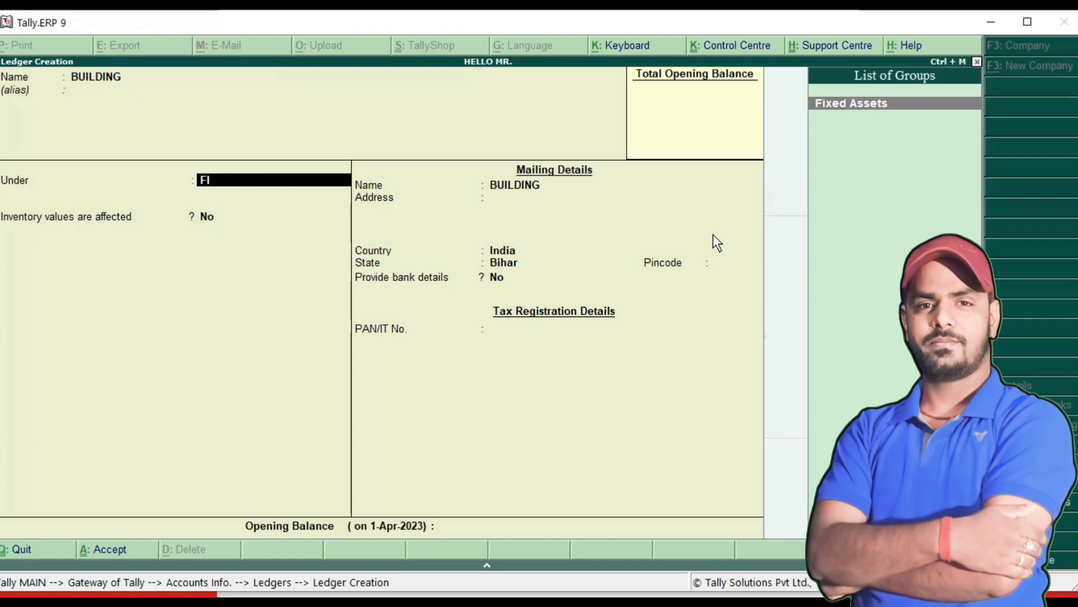
key(Return)
key(Return)
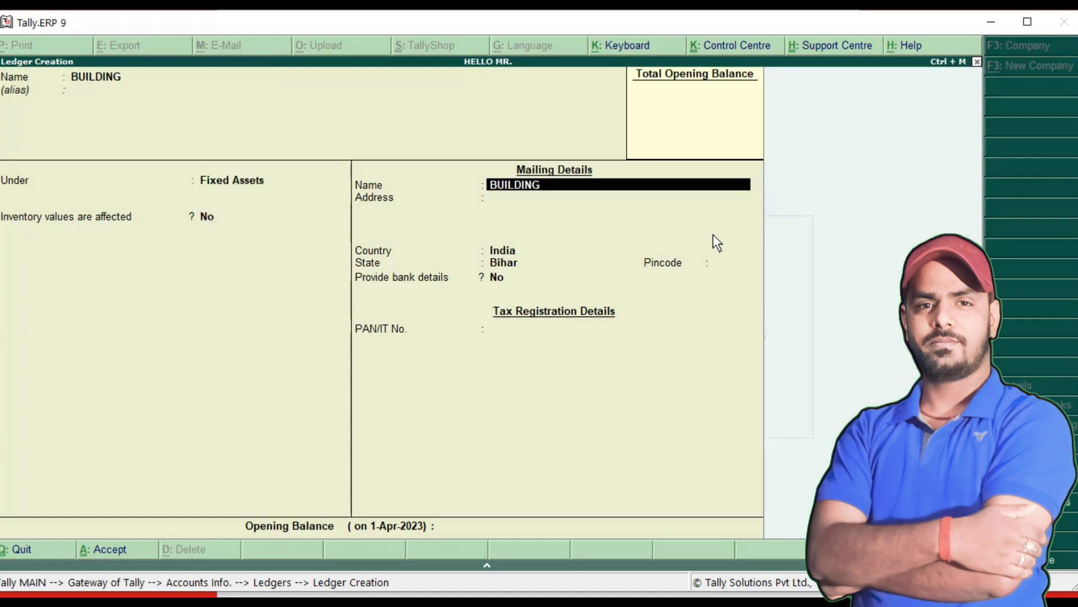
- Keep the default mailing and tax details, set the opening balance to 78,955 Dr, save the BUILDING ledger and leave ledger creation
key(Return)
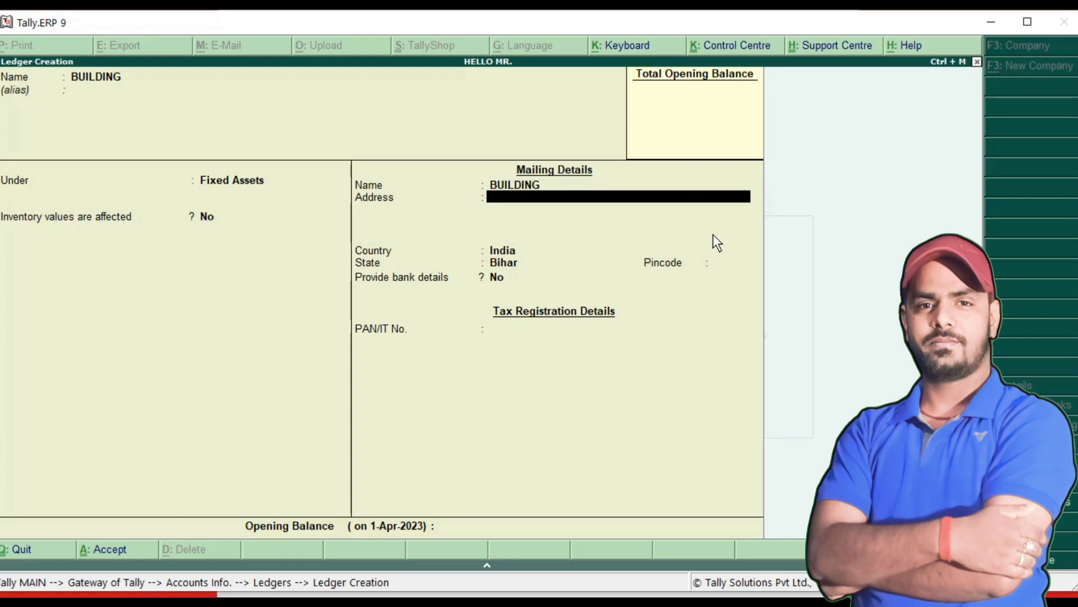
key(Return)
key(Return)
key(Return)
key(Return)
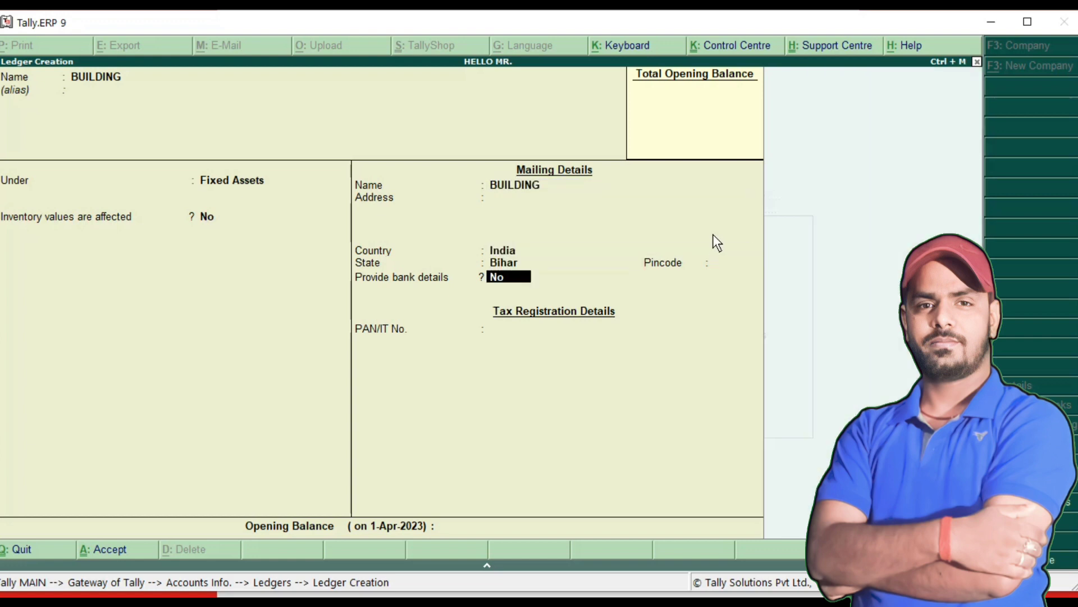
key(Return)
key(Return)
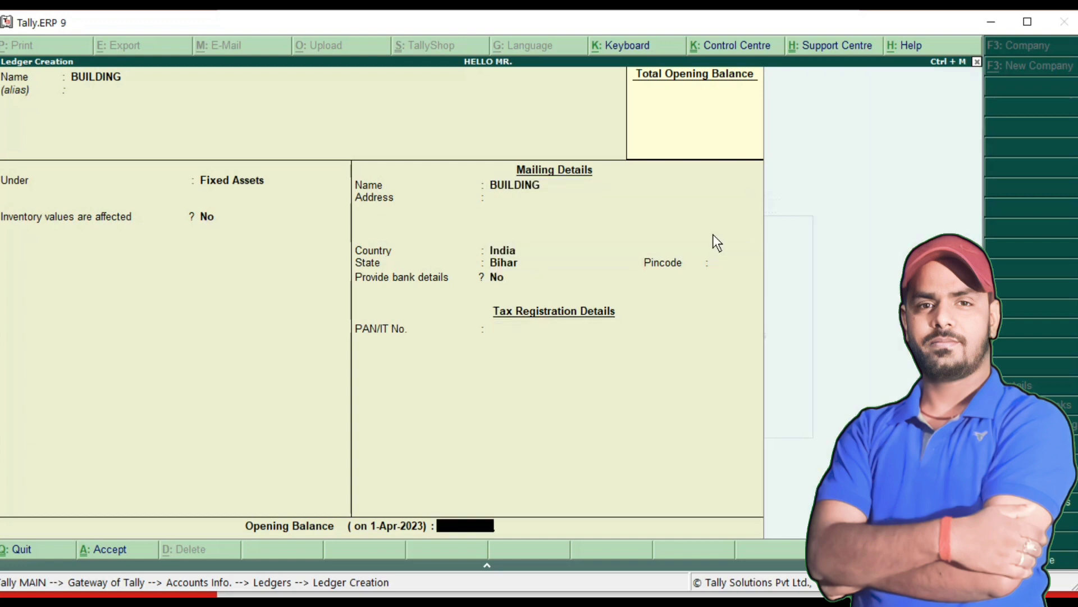
text(78955)
key(Return)
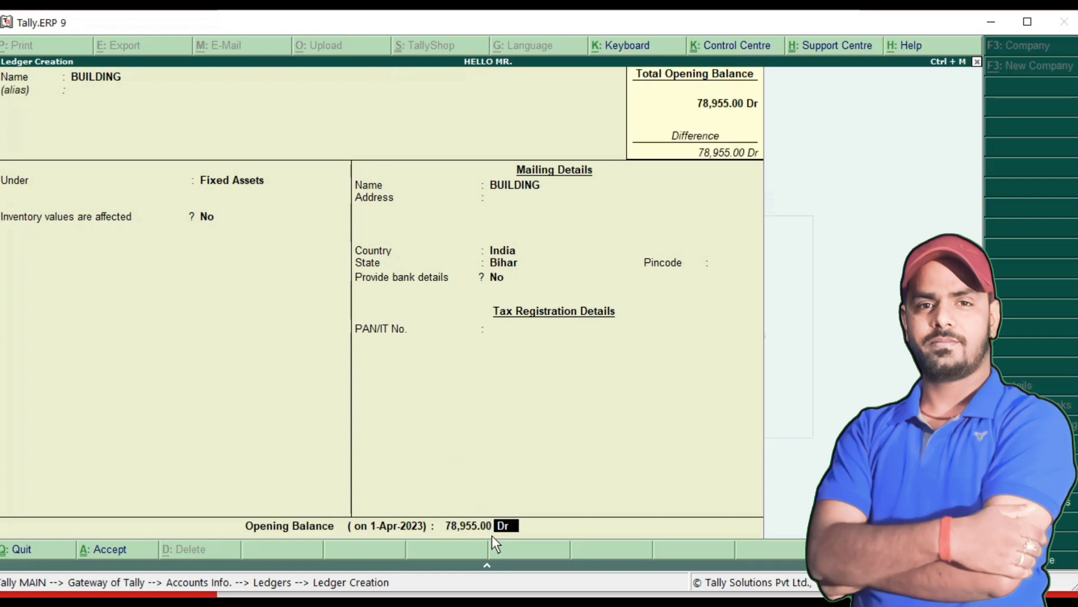
key(Return)
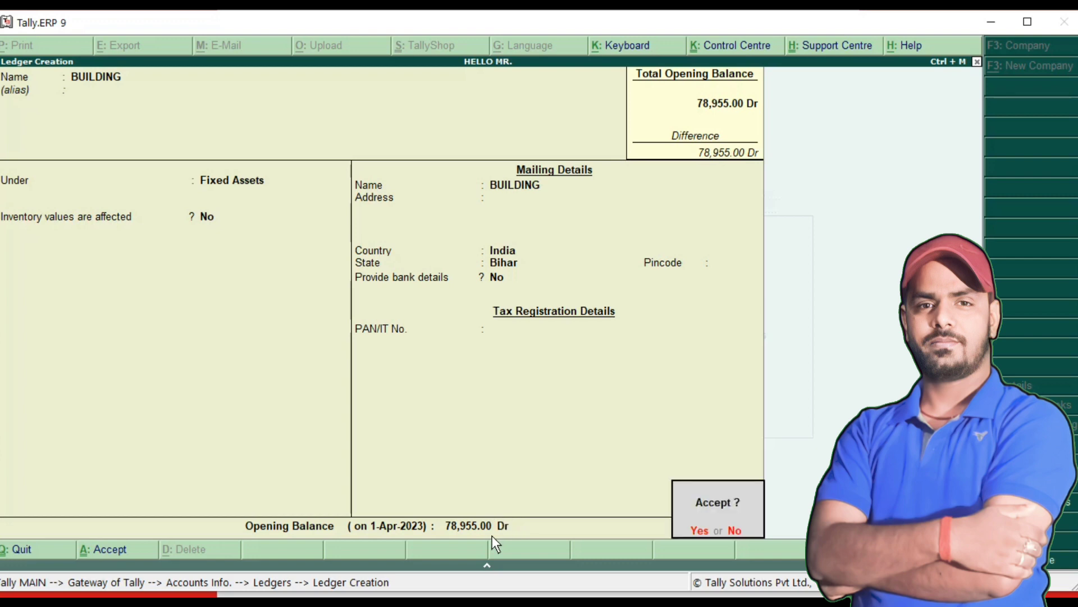
key(Return)
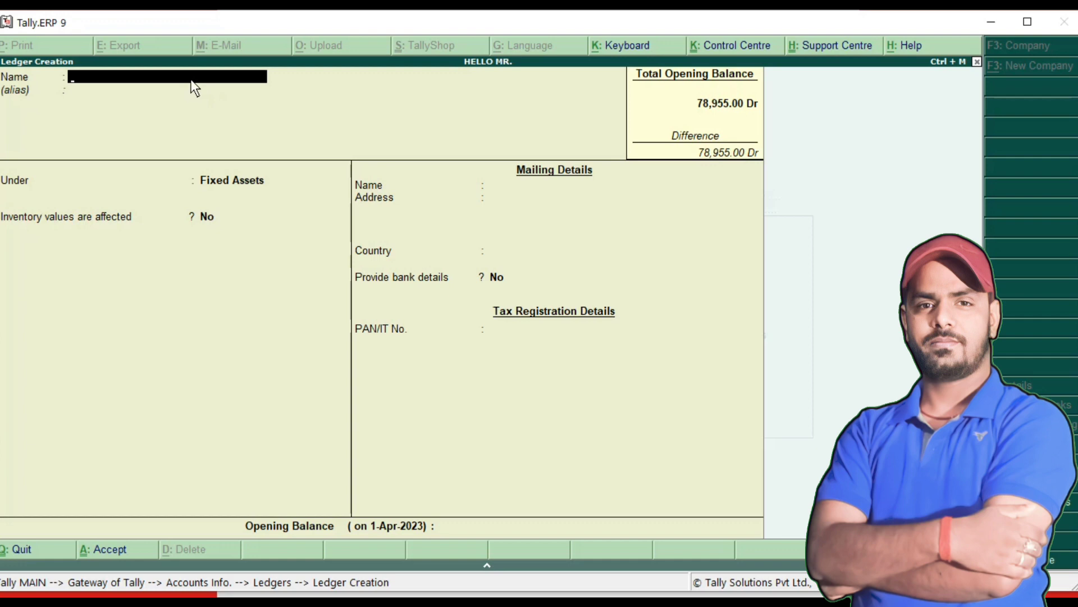
key(Escape)
key(Return)
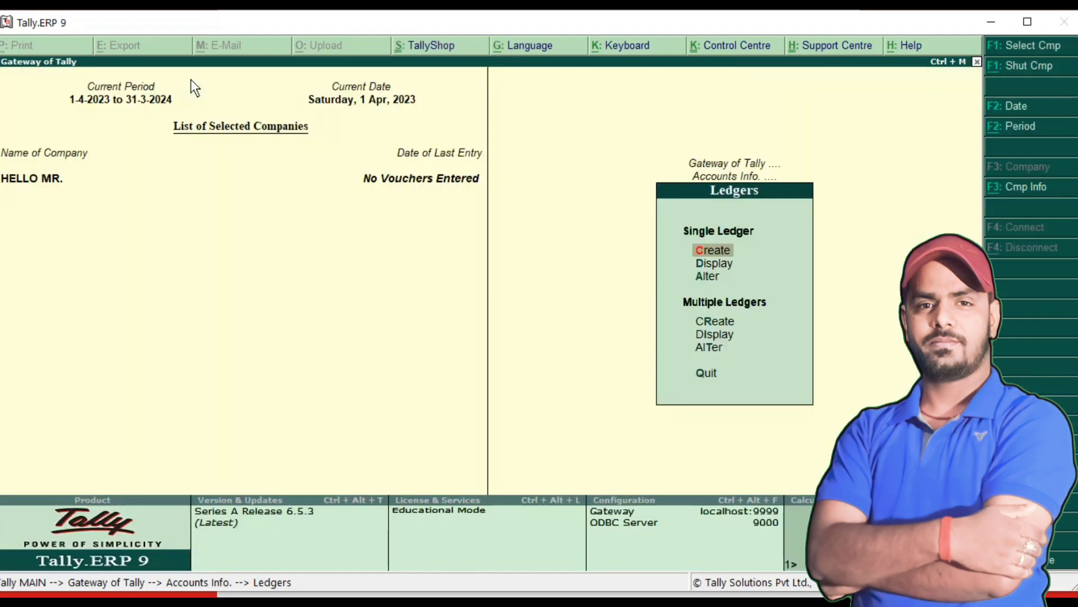
- Display the BUILDING ledger to check its group and opening balance, and return to the ledger options
key(Down)
key(Down)
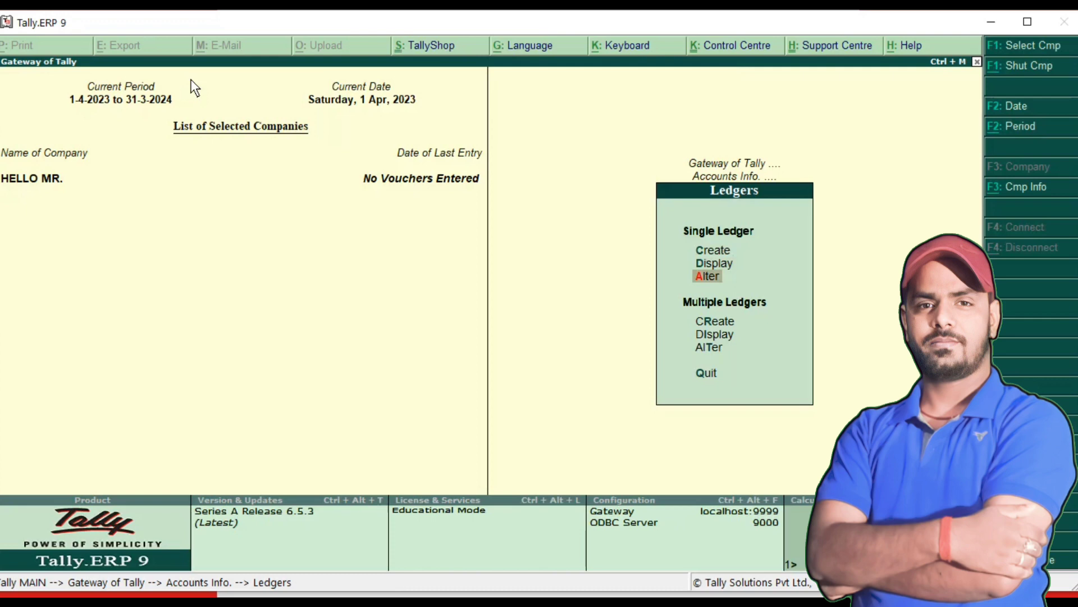
key(Up)
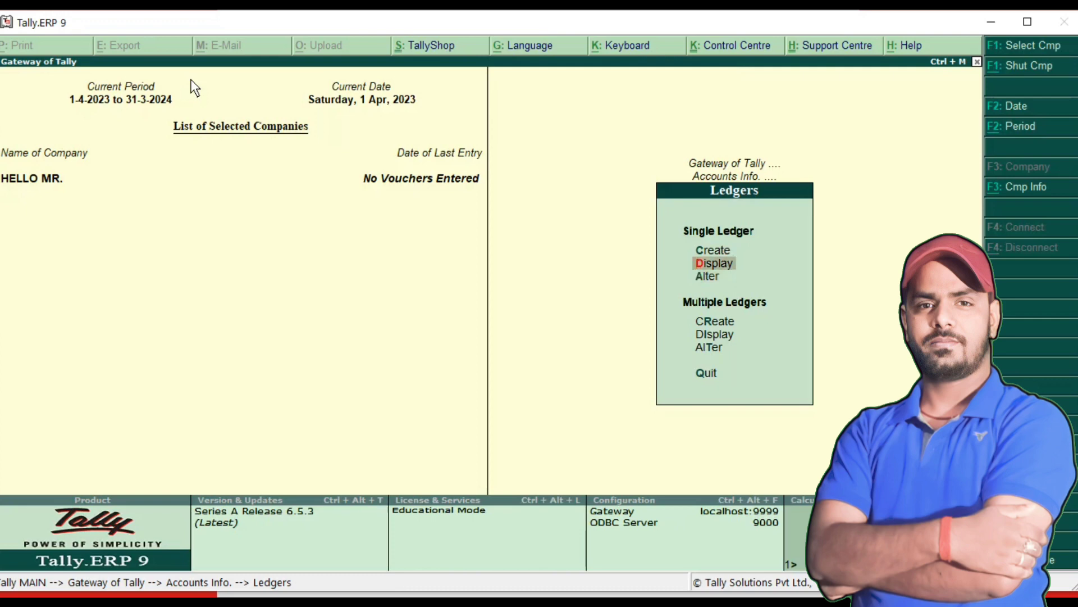
key(Return)
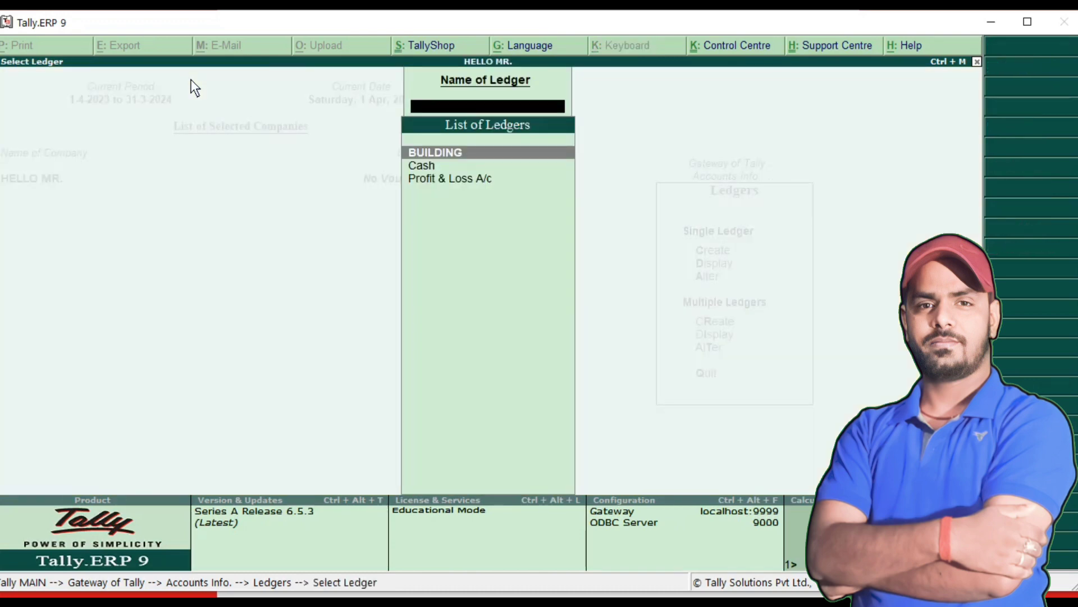
key(Return)
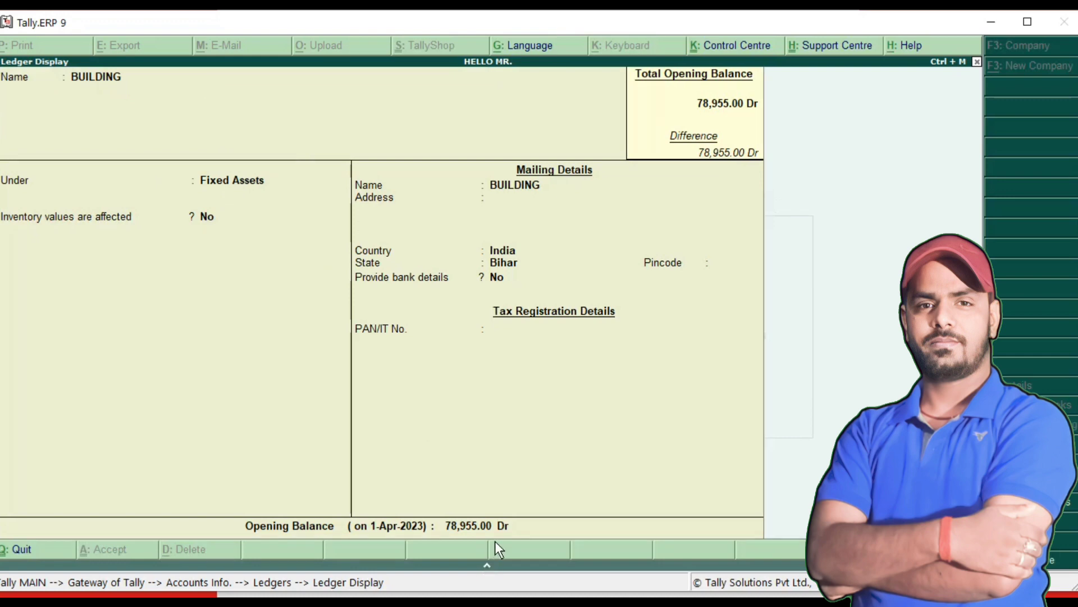
key(Escape)
key(Escape)
key(Escape)
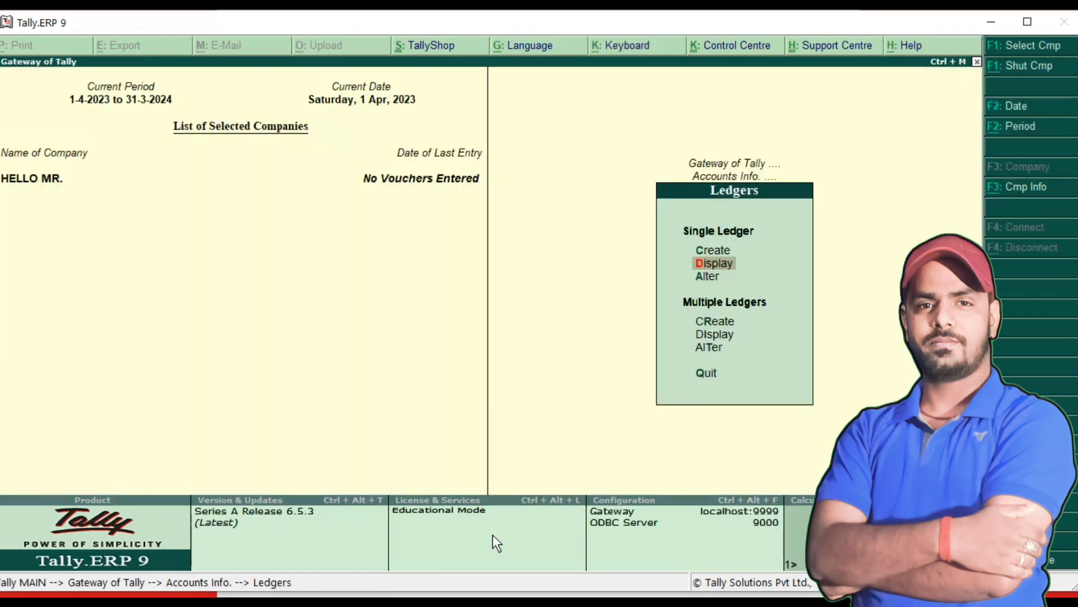
key(Down)
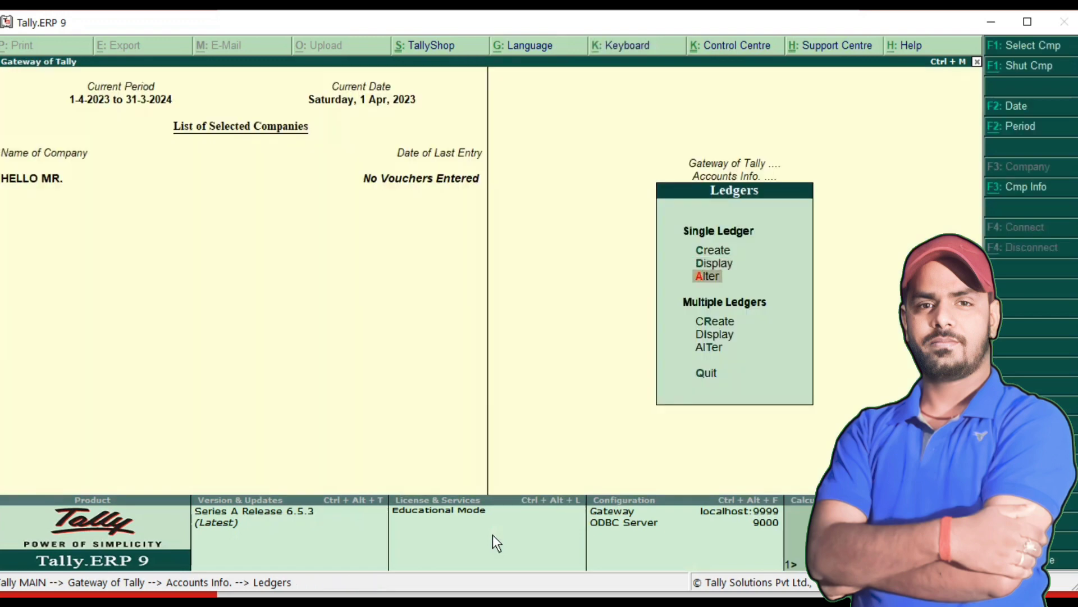
key(Down)
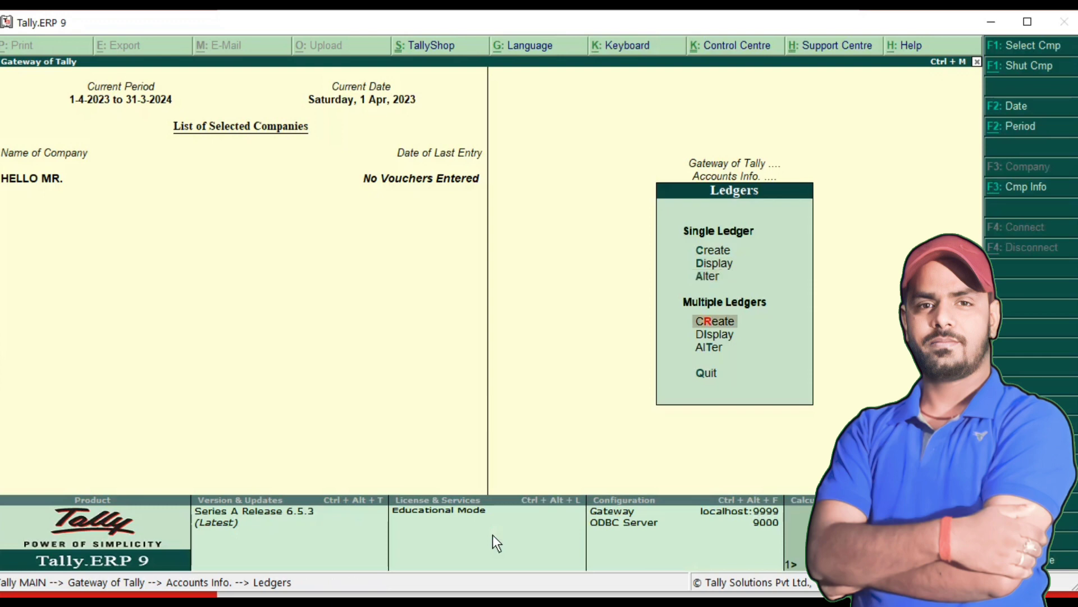
key(Up)
key(Up)
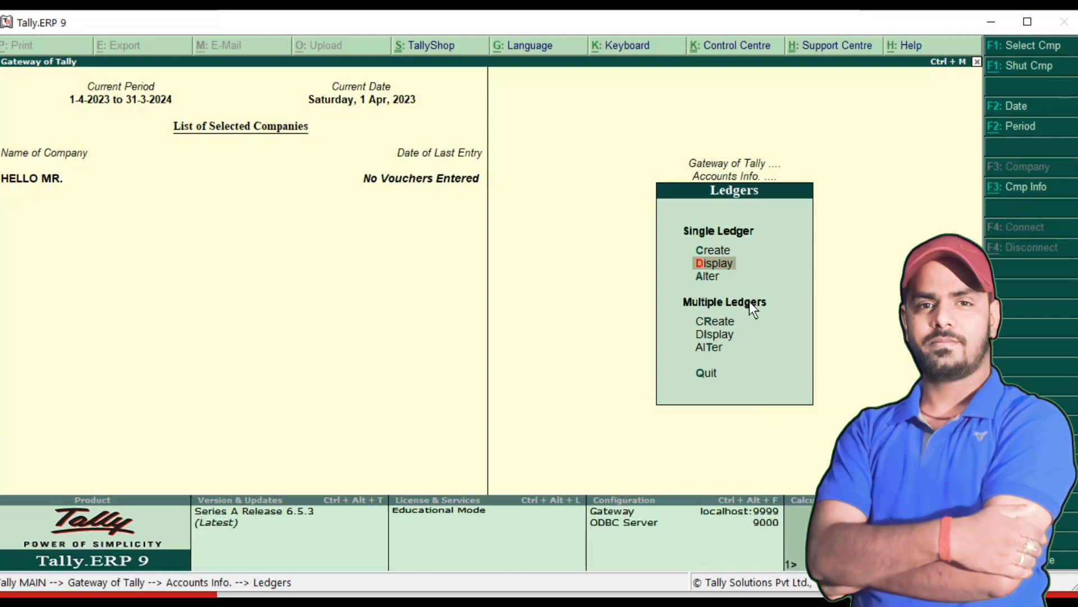
- Start a multiple-ledger entry under Bank Accounts and add SBI with an opening balance of 4,526 Dr
key(Down)
key(Down)
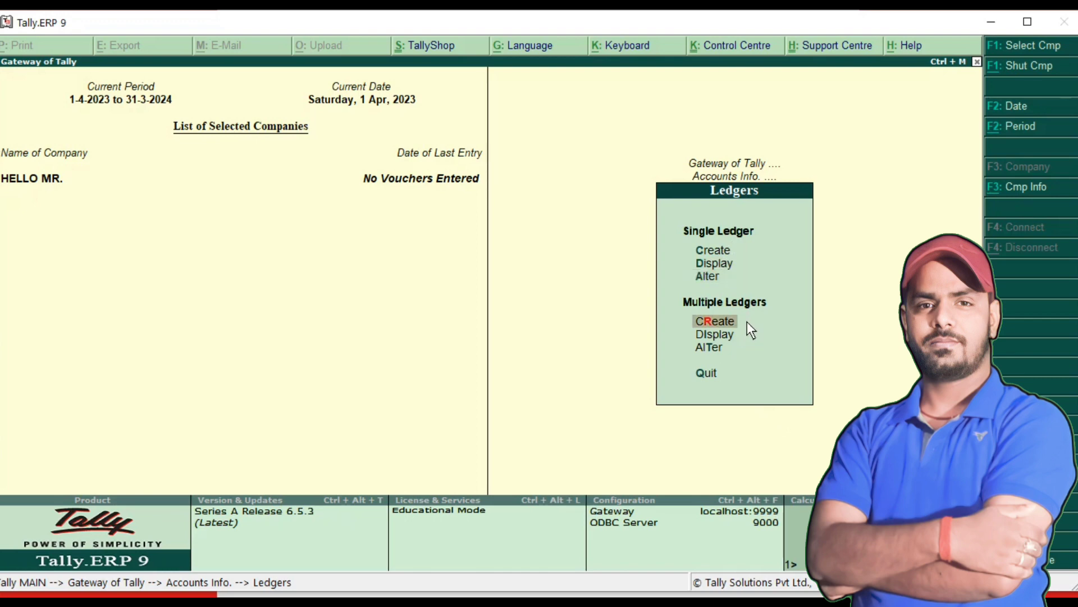
key(Return)
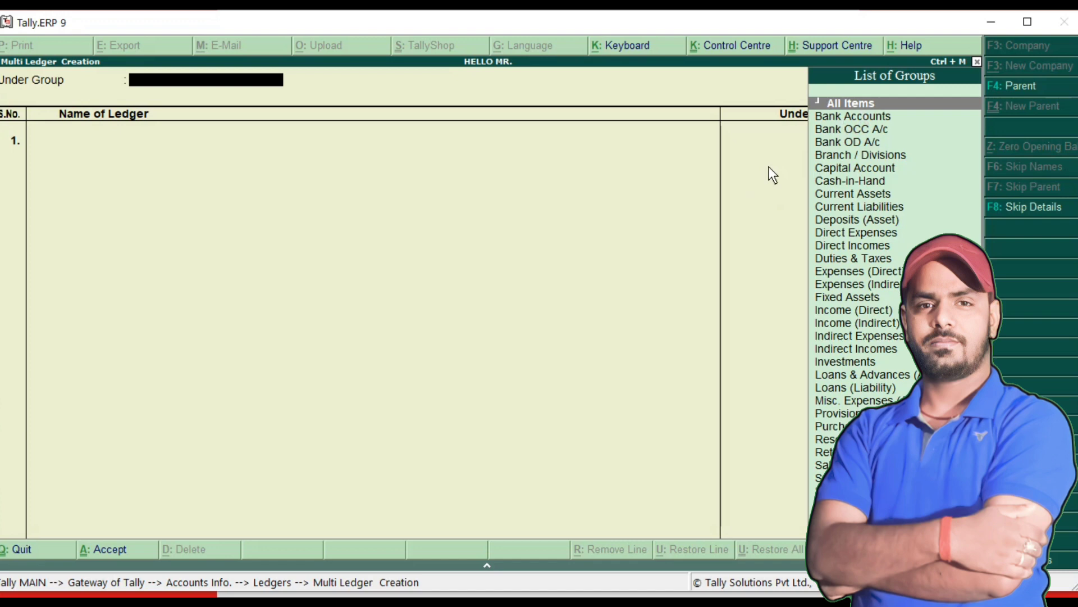
key(Down)
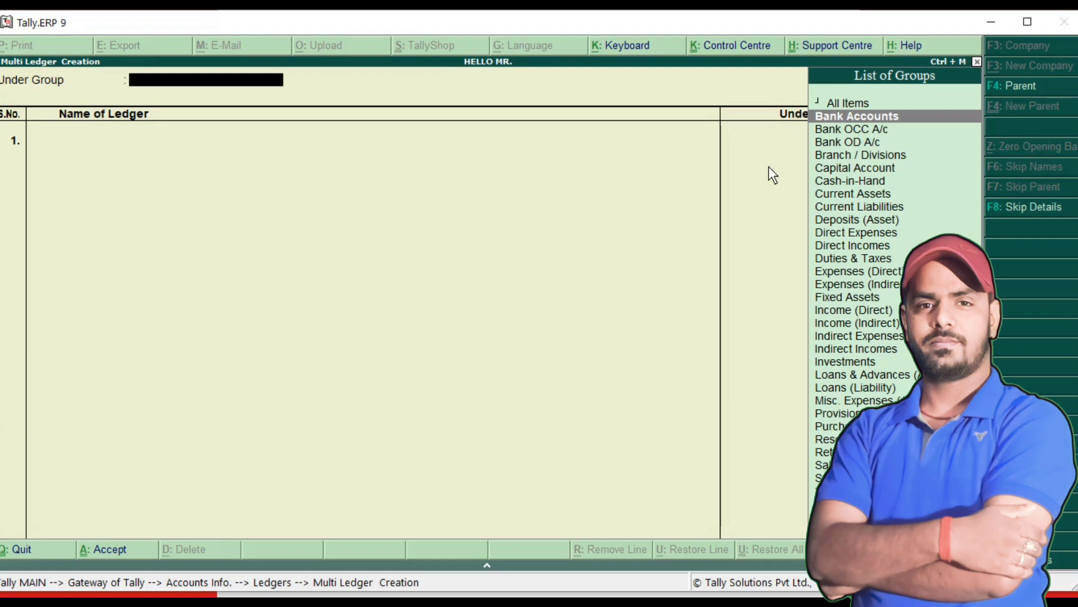
key(Return)
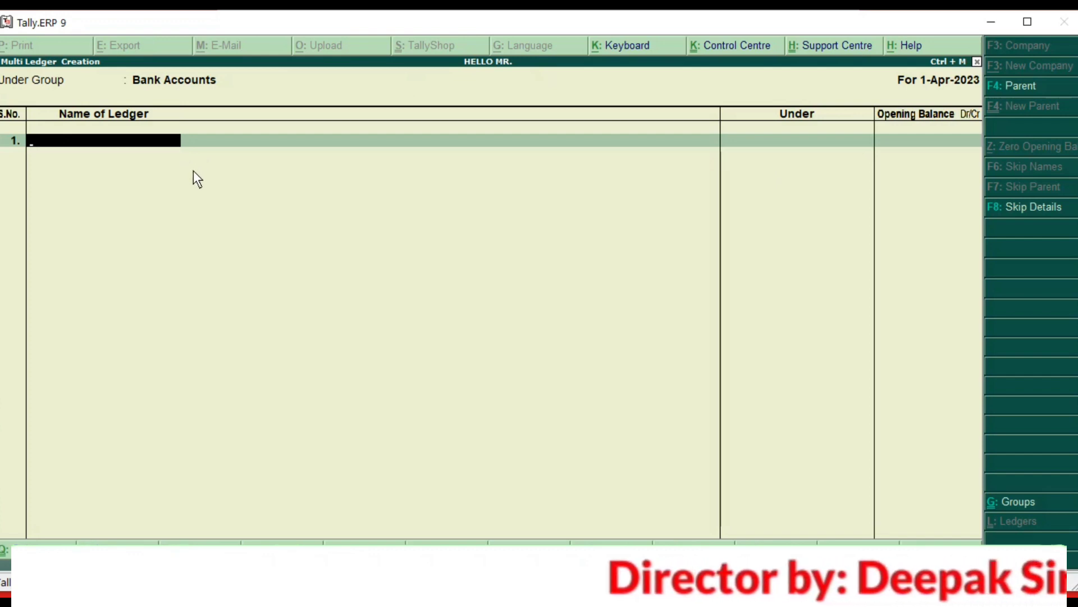
text(SBI)
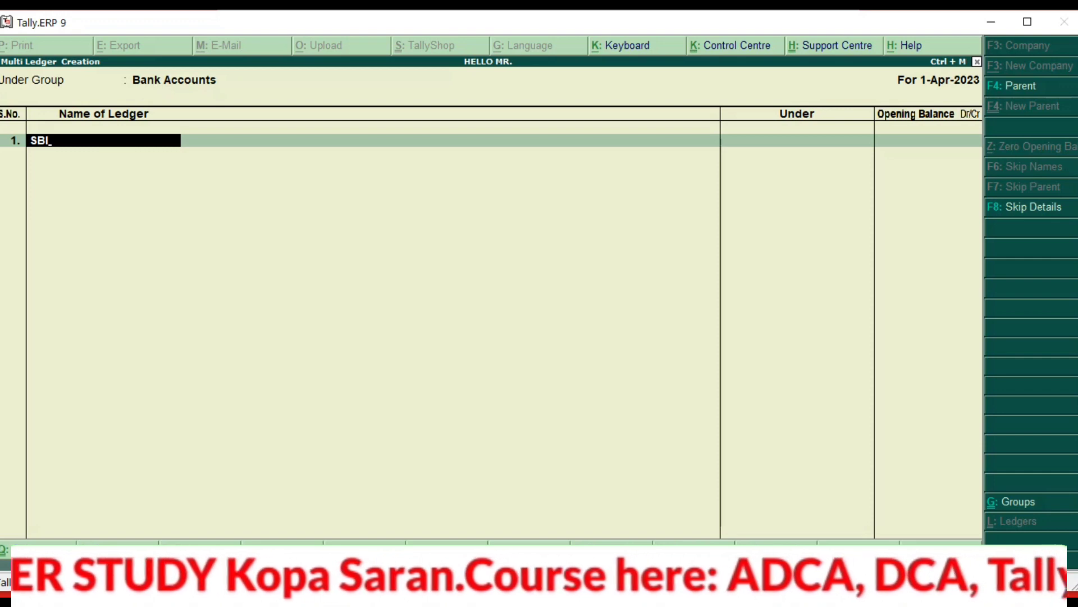
key(Return)
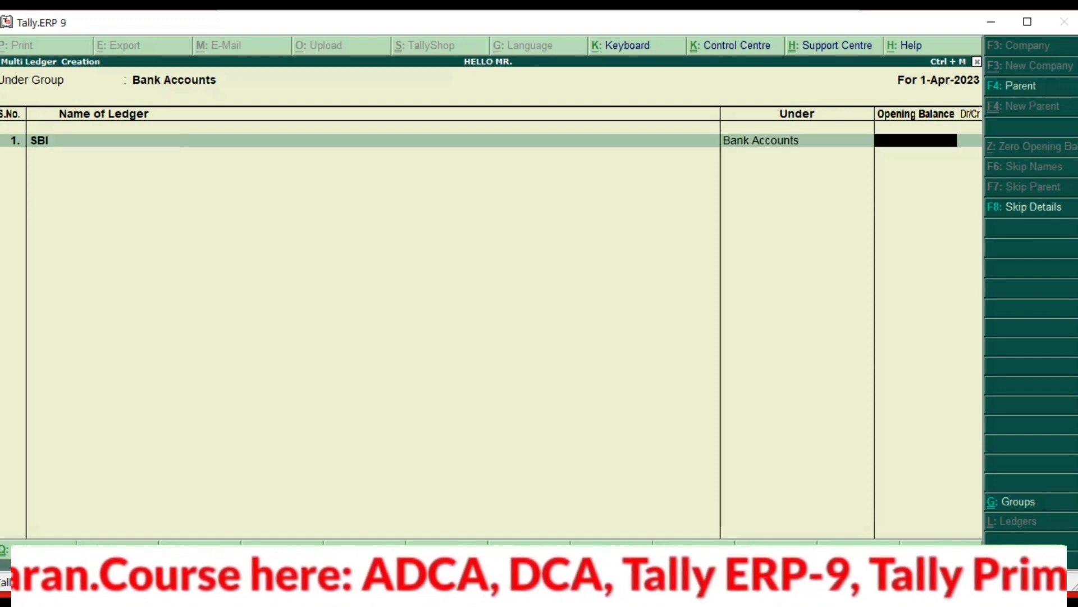
text(4526)
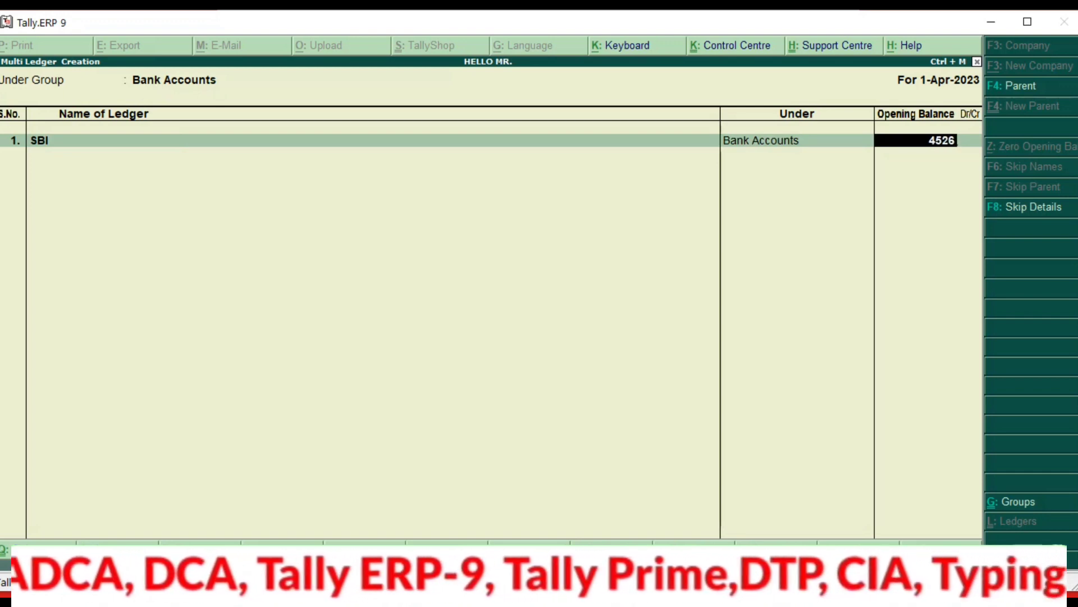
key(Return)
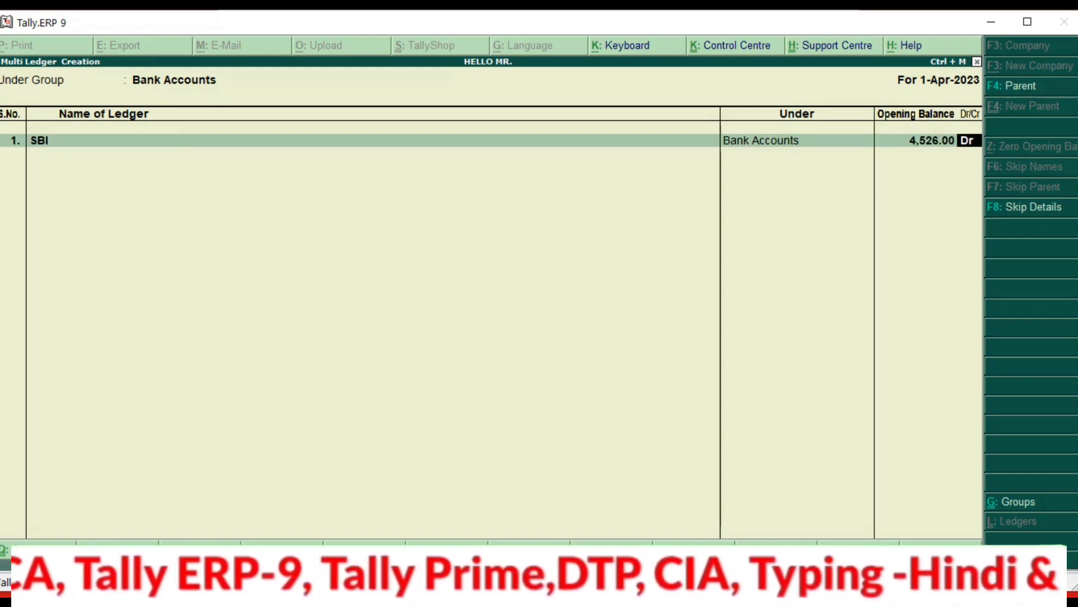
key(Return)
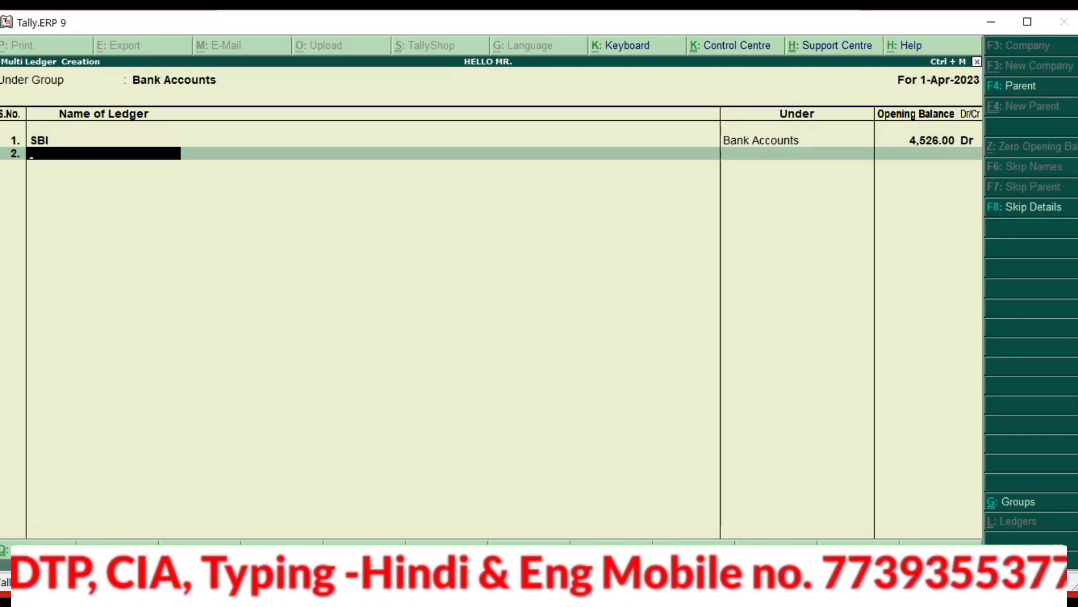
- Enter WAGES as the second ledger name and abandon the Bank Accounts multiple-ledger entry without saving
text(WAGES)
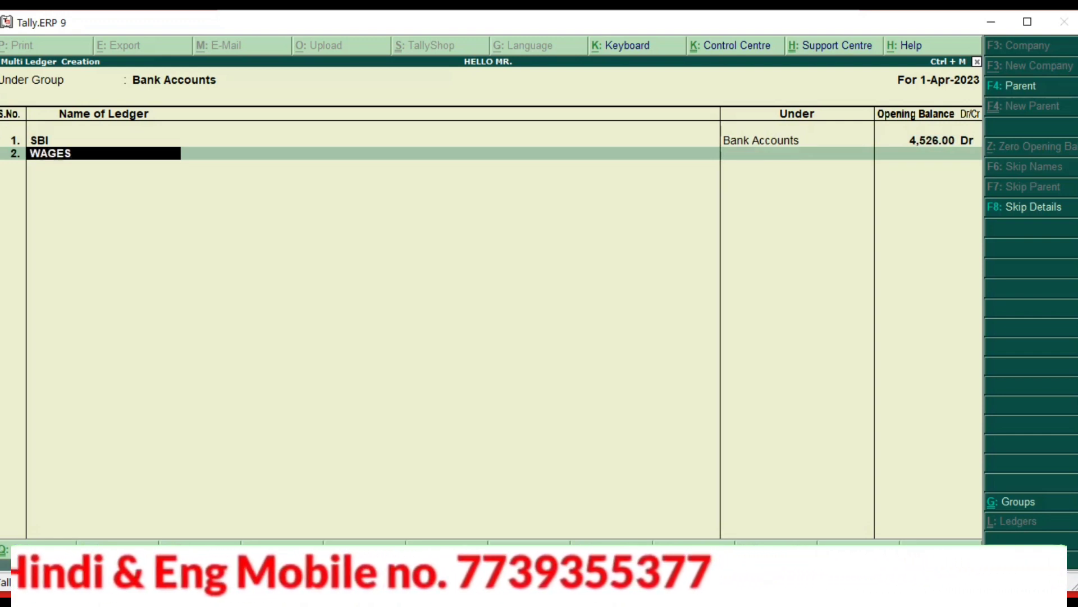
key(Return)
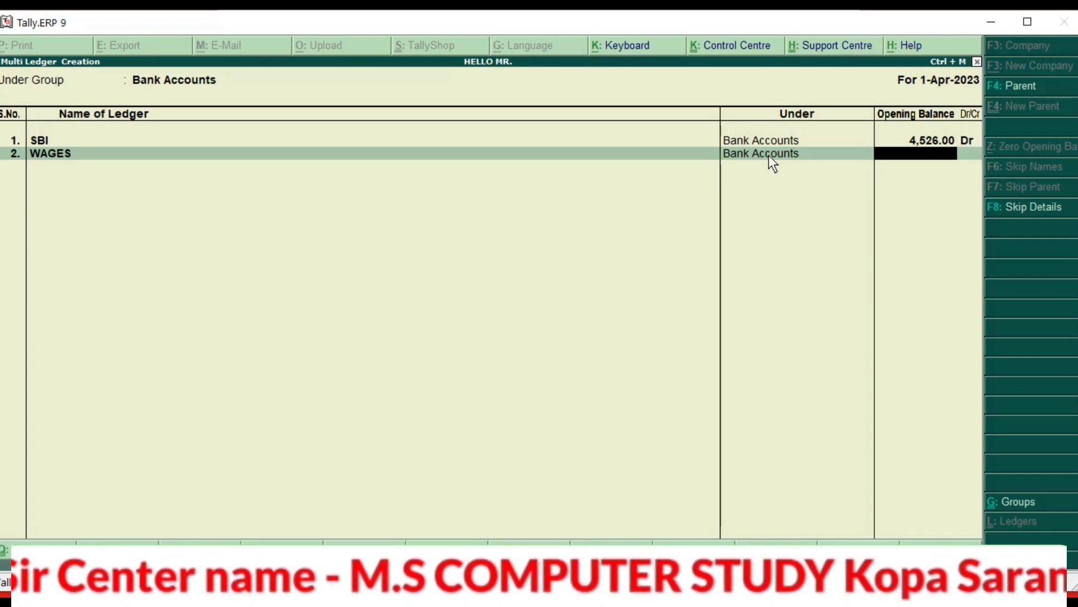
key(Escape)
key(y)
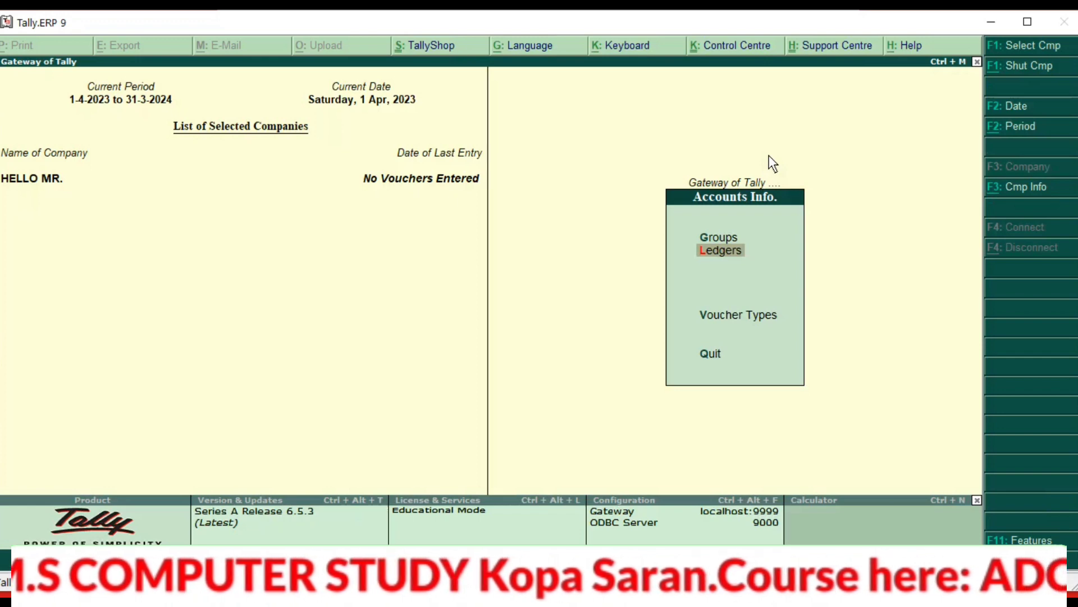
- Start a new multiple-ledger creation with All Items as the parent group
key(Return)
key(Down)
key(Down)
key(Down)
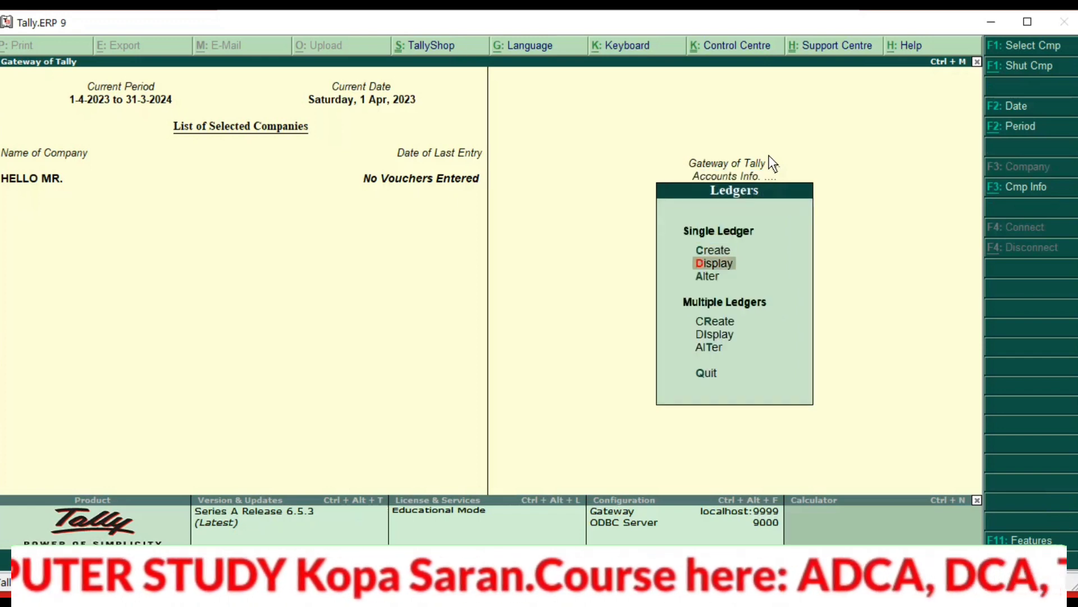
key(Return)
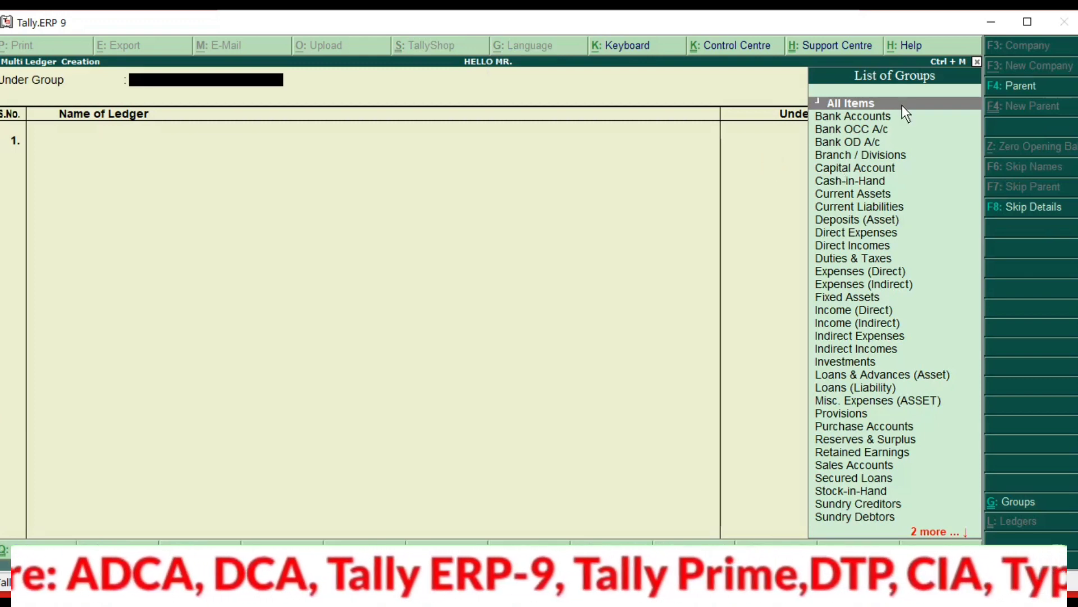
key(Return)
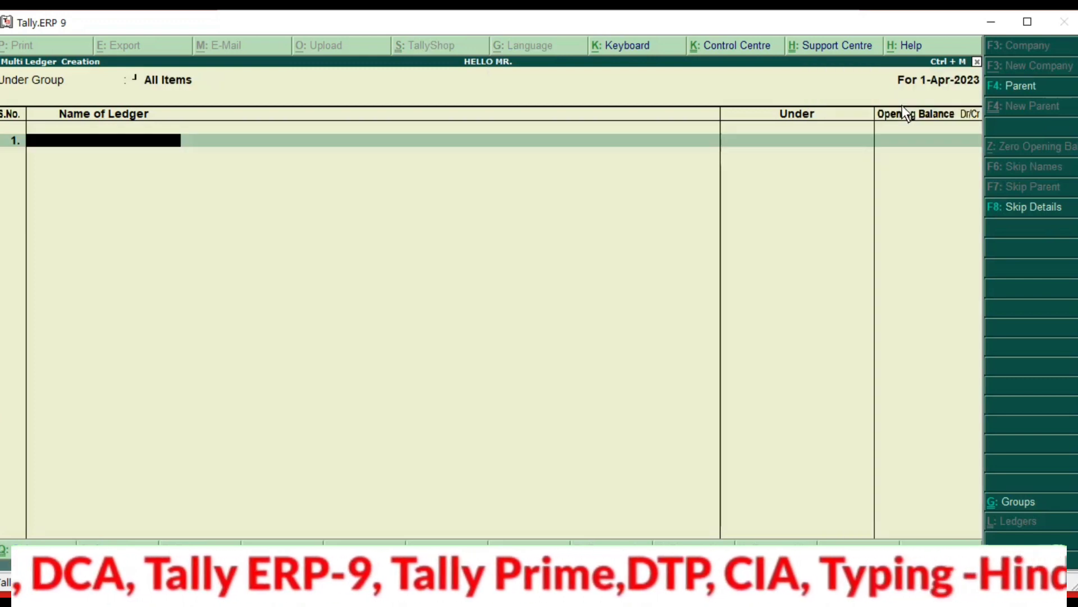
- Add AXIS as the first ledger under Bank Accounts with an opening balance of 4,562 Dr
text(AXIS)
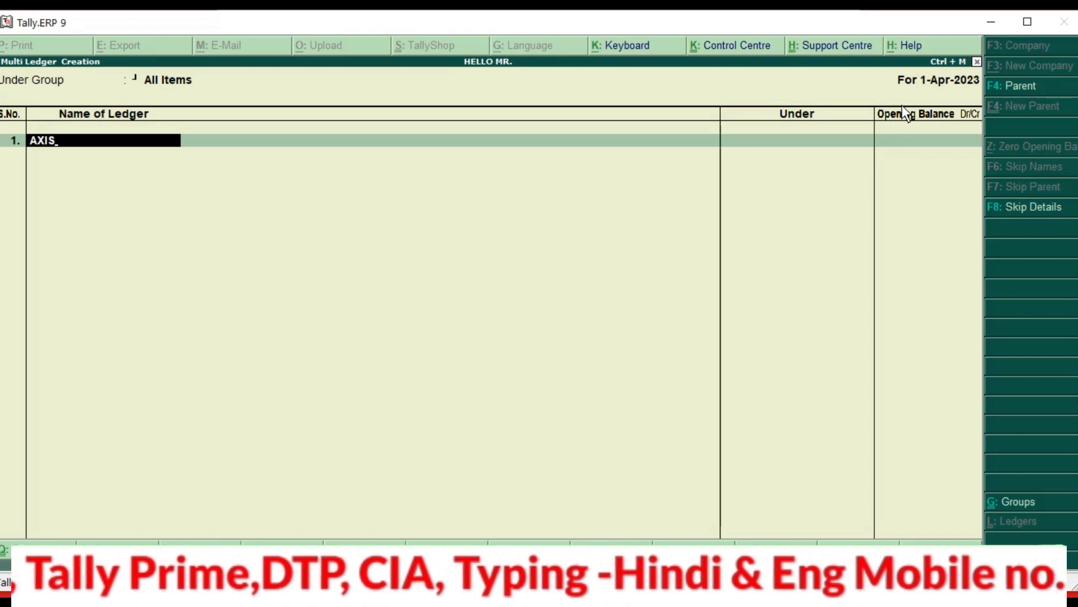
key(Return)
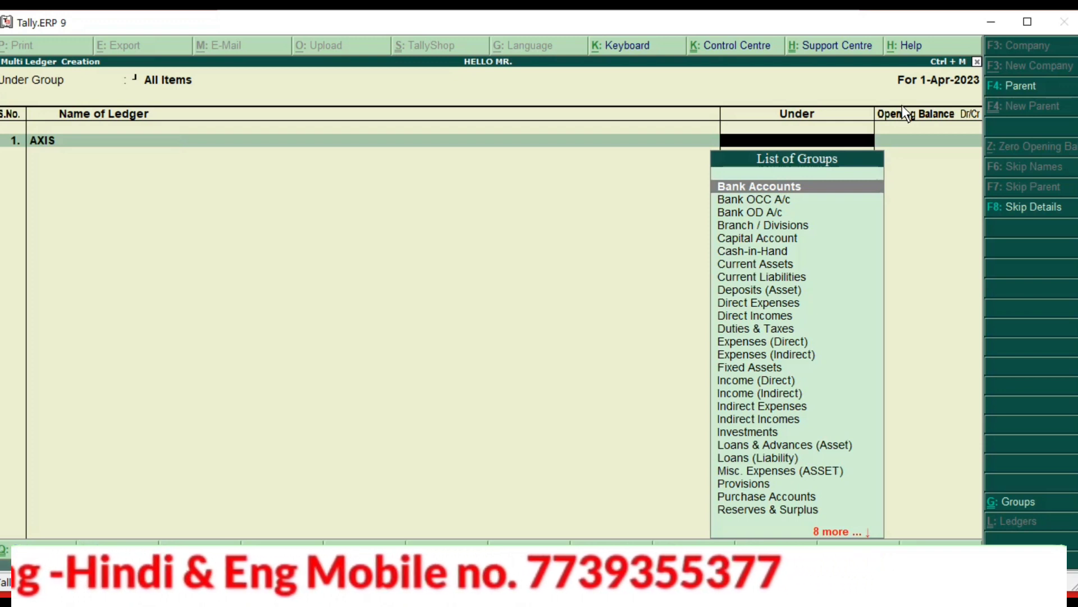
key(Down)
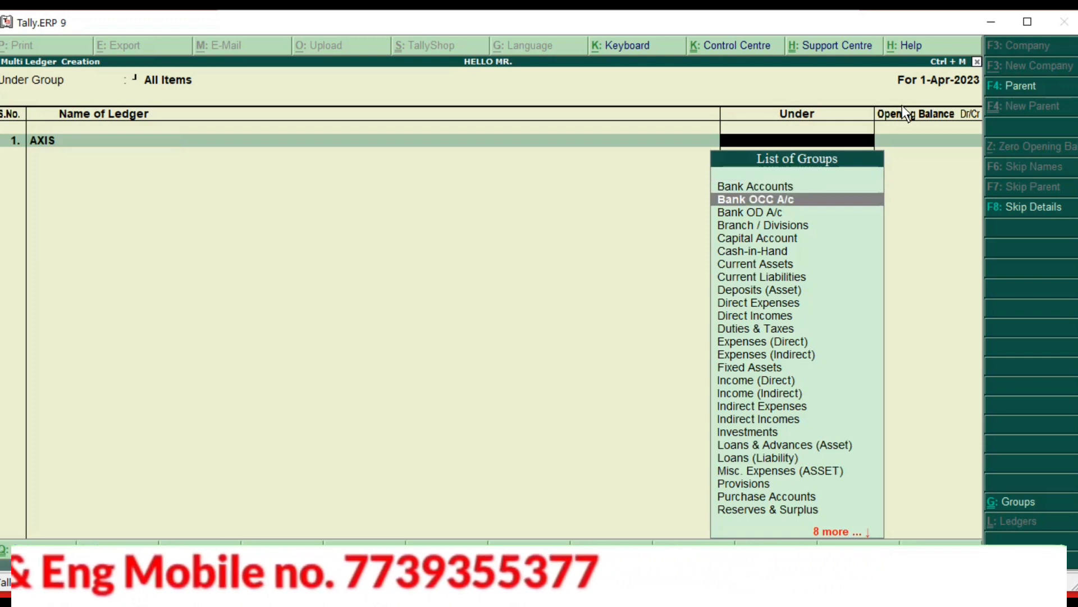
key(Up)
key(Return)
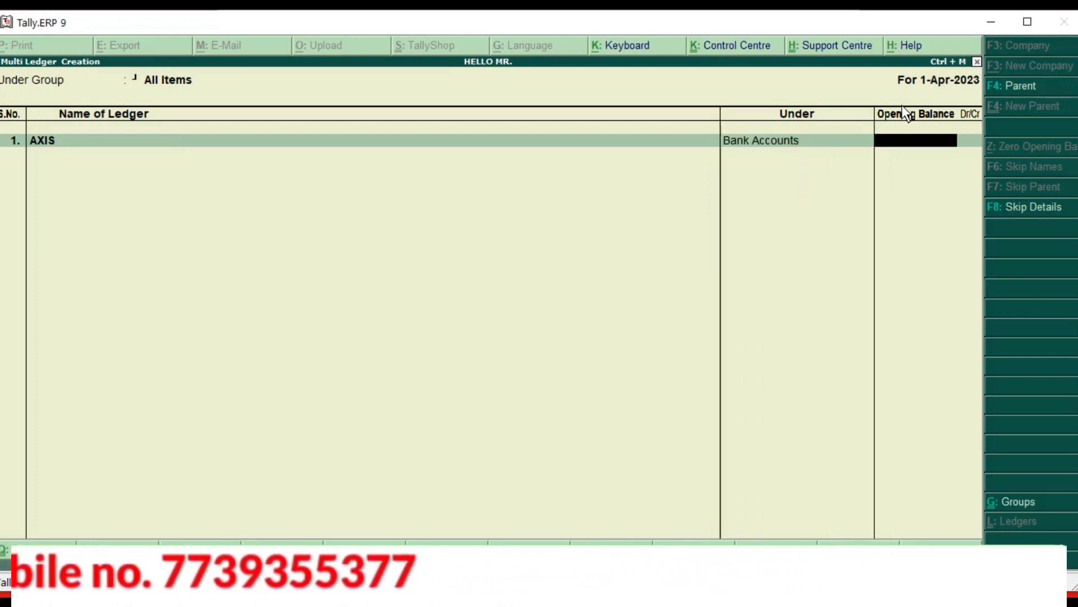
text(4,56)
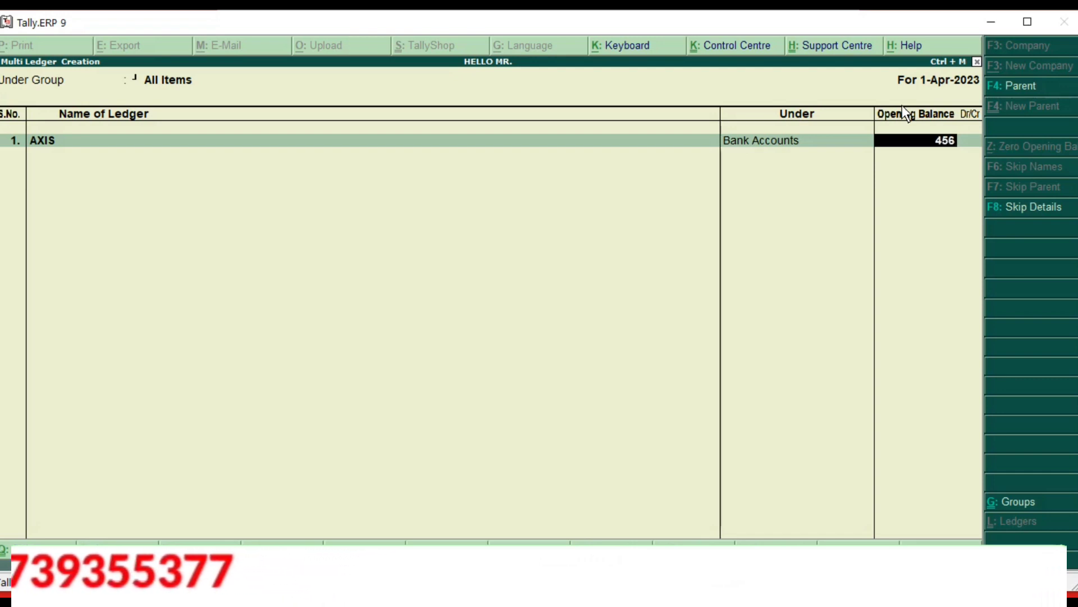
text(2)
key(Return)
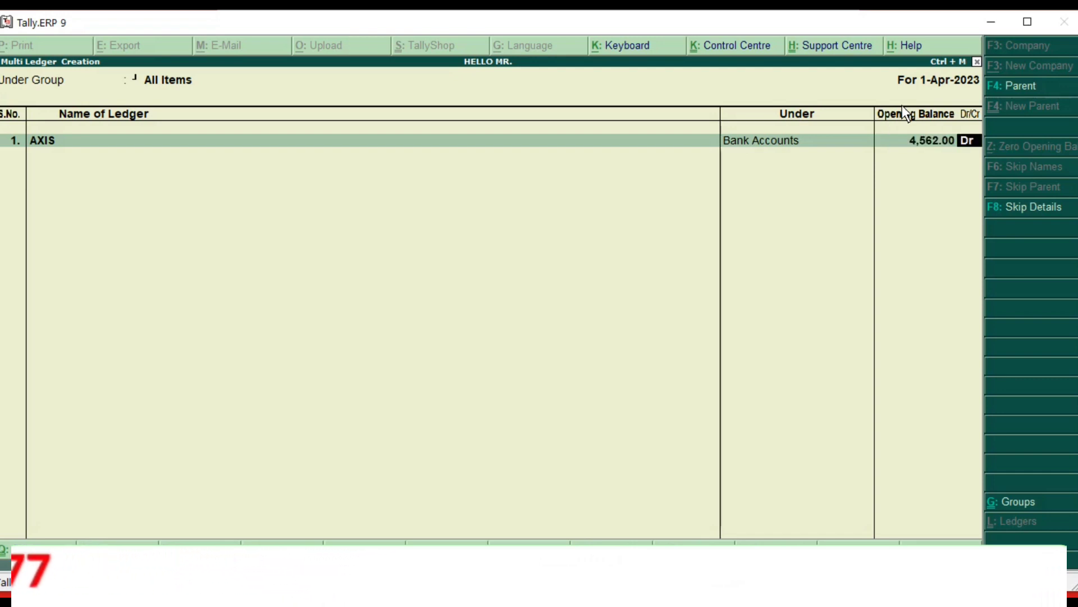
key(Return)
- Add SALARY as the second ledger under Indirect Expenses with an opening balance of 5,469 Dr
text(SALRY)
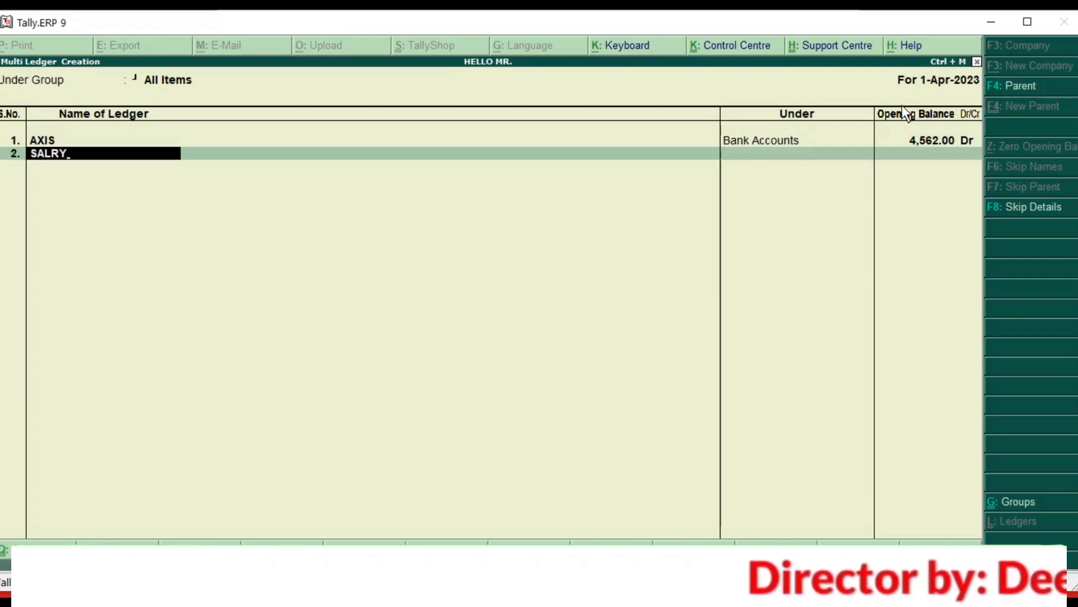
key(BackSpace)
key(BackSpace)
text(ARY)
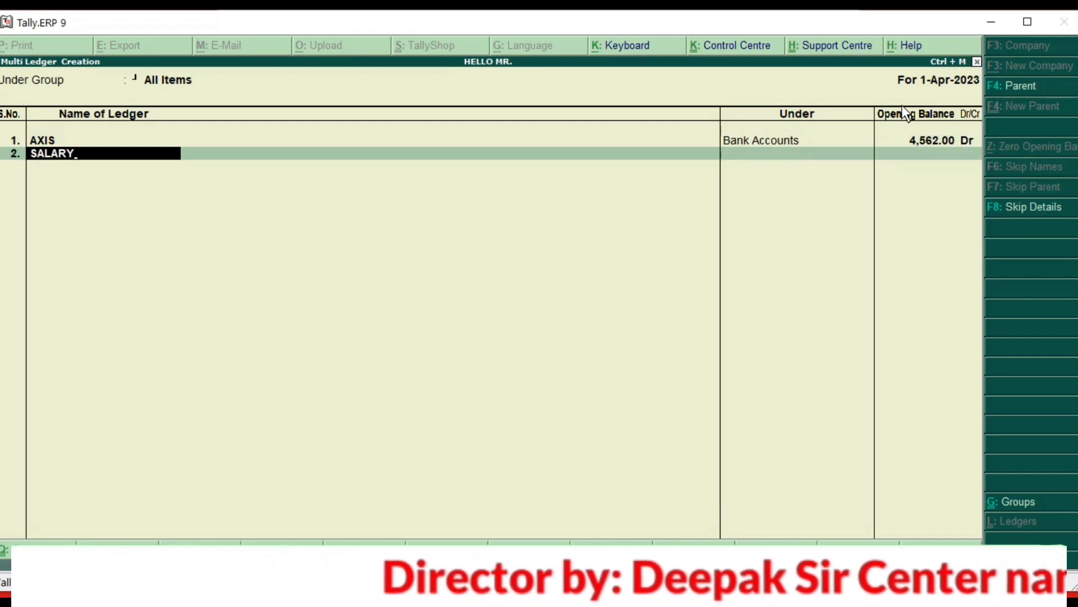
key(Return)
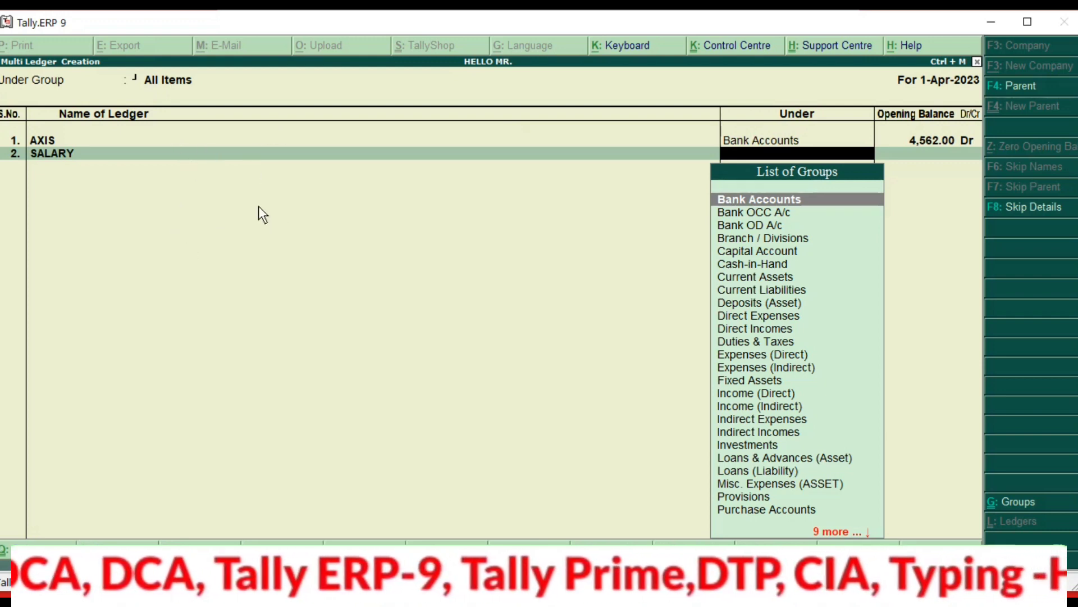
text(IN)
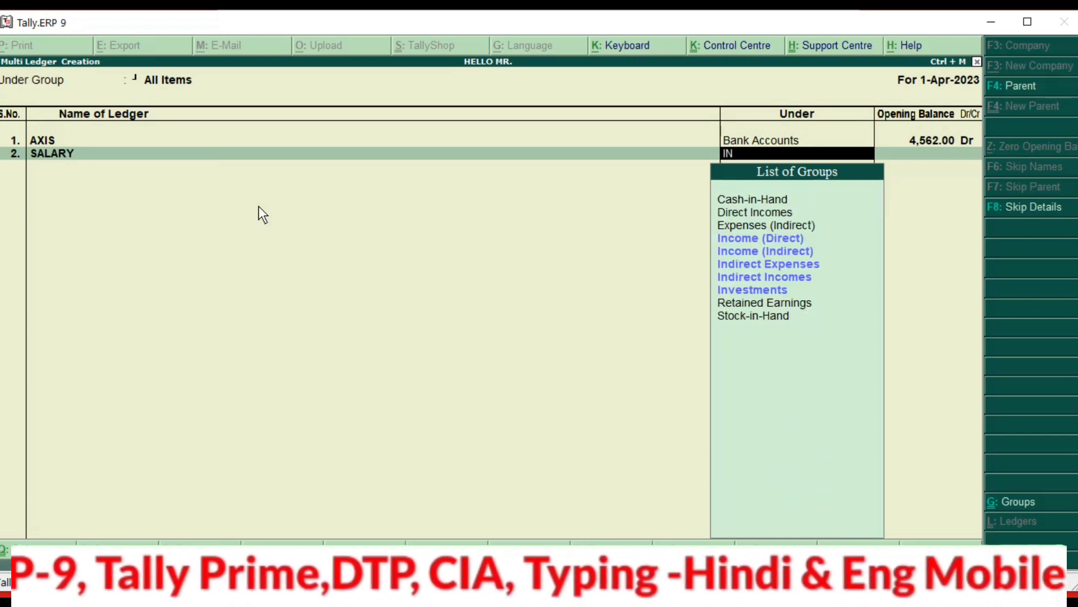
key(Down)
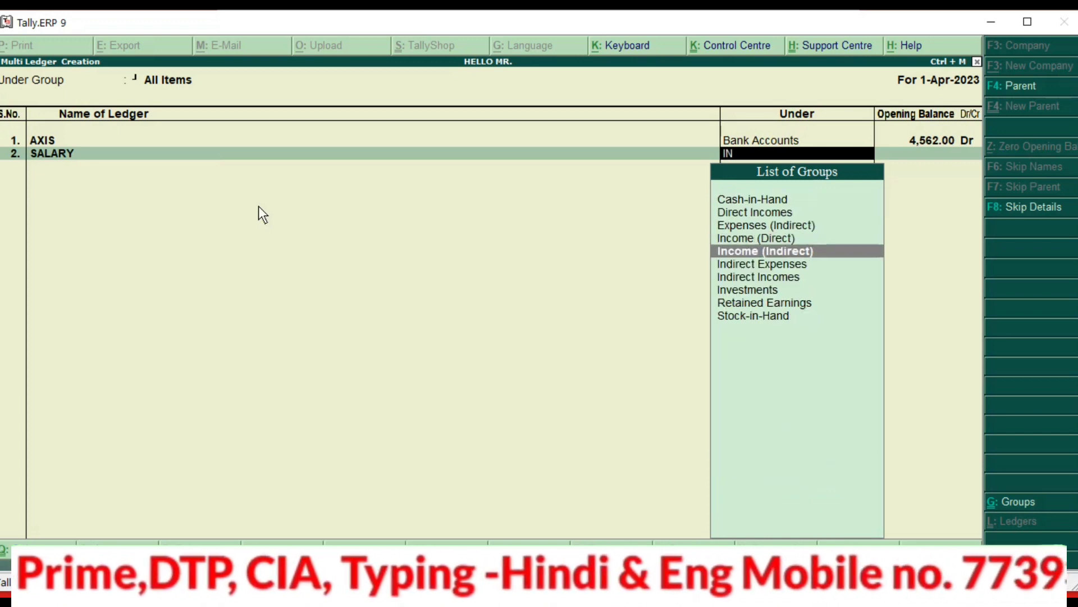
key(Down)
key(Return)
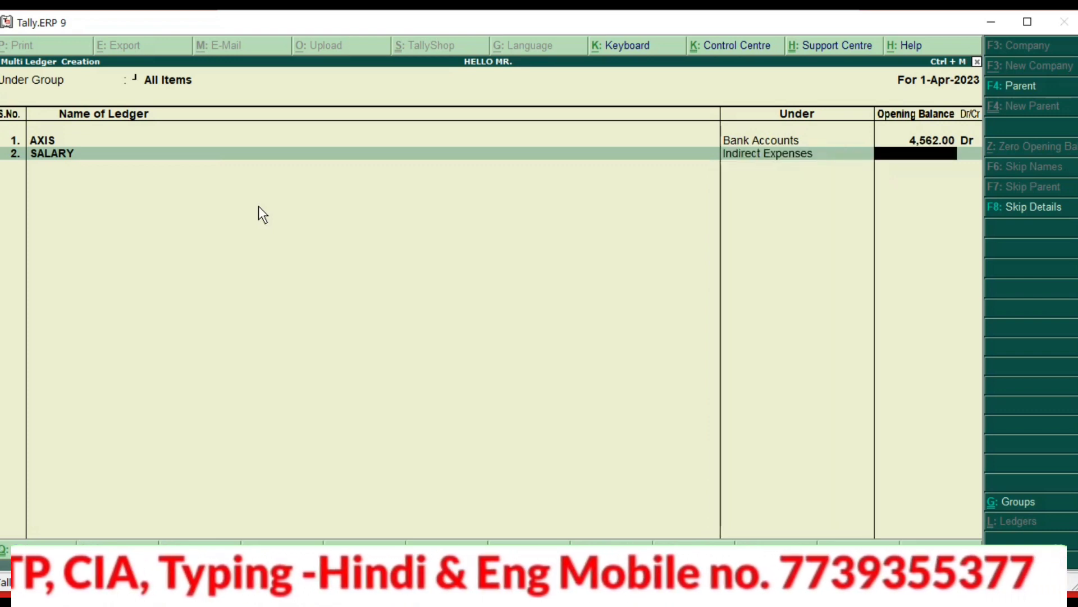
text(5469)
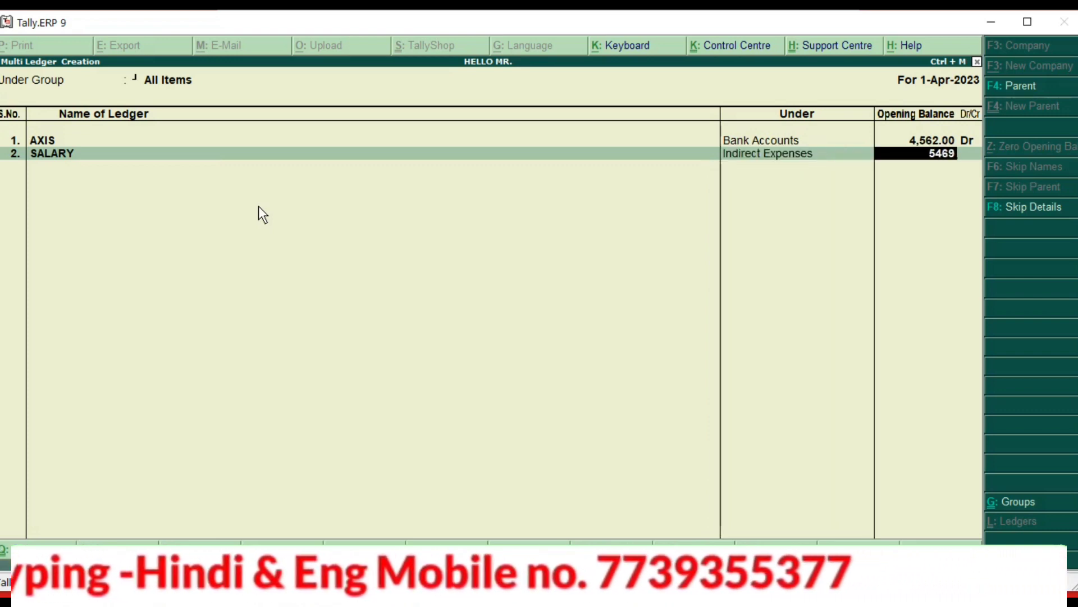
key(Return)
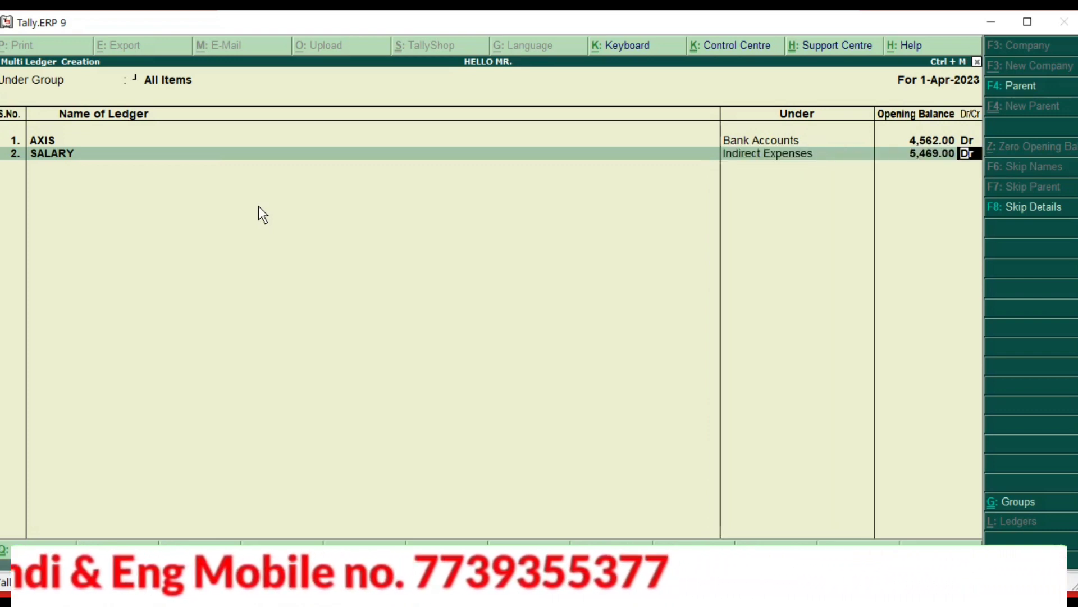
key(Return)
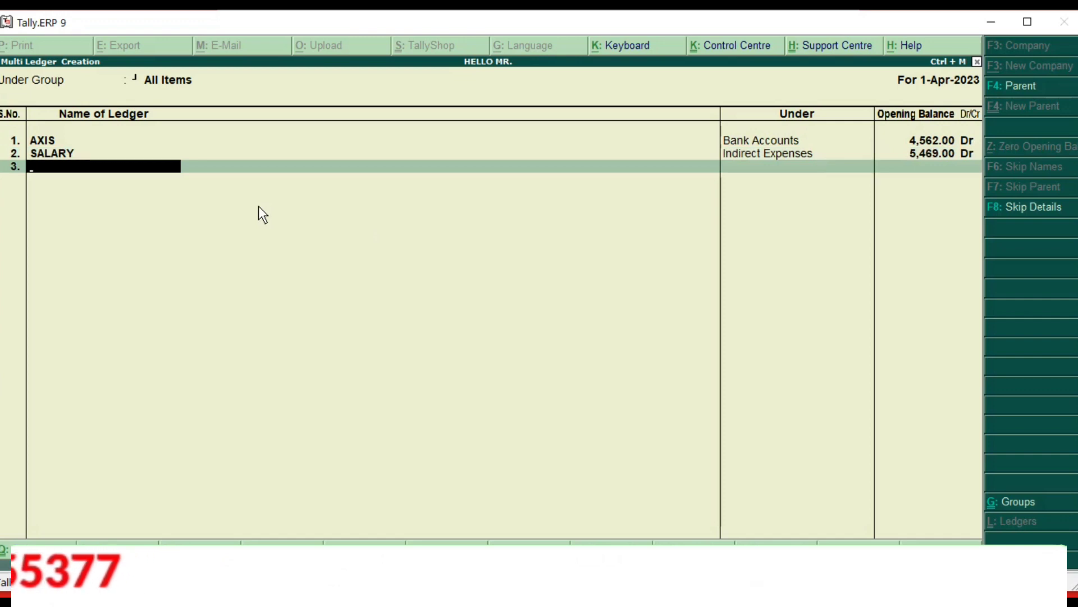
- Add O/S WAGES as the third ledger under Current Liabilities with an opening balance of 7,895 Cr
text(OS)
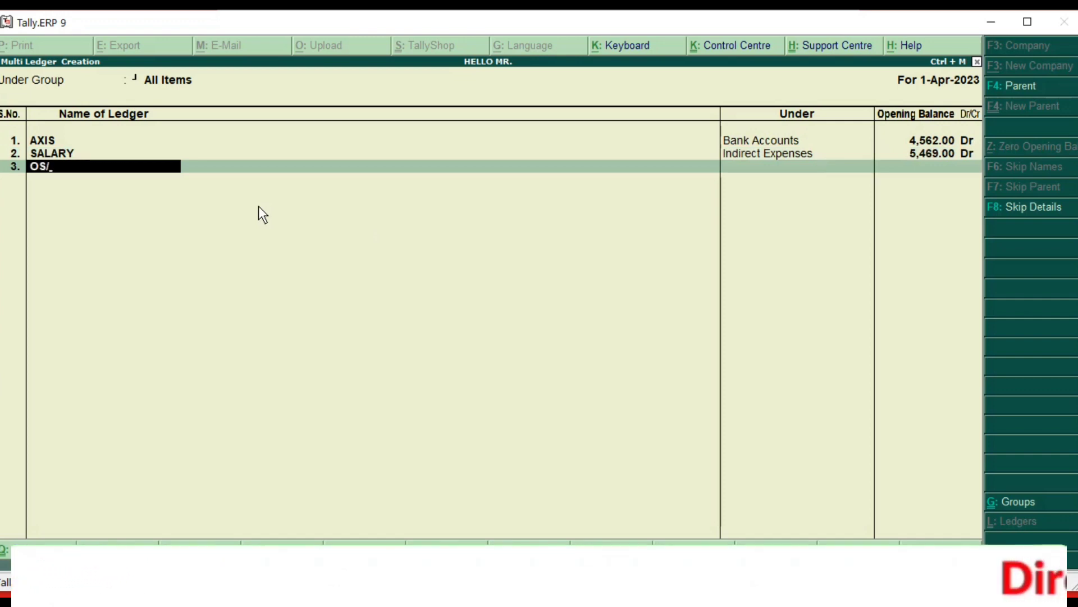
key(BackSpace)
text(/S)
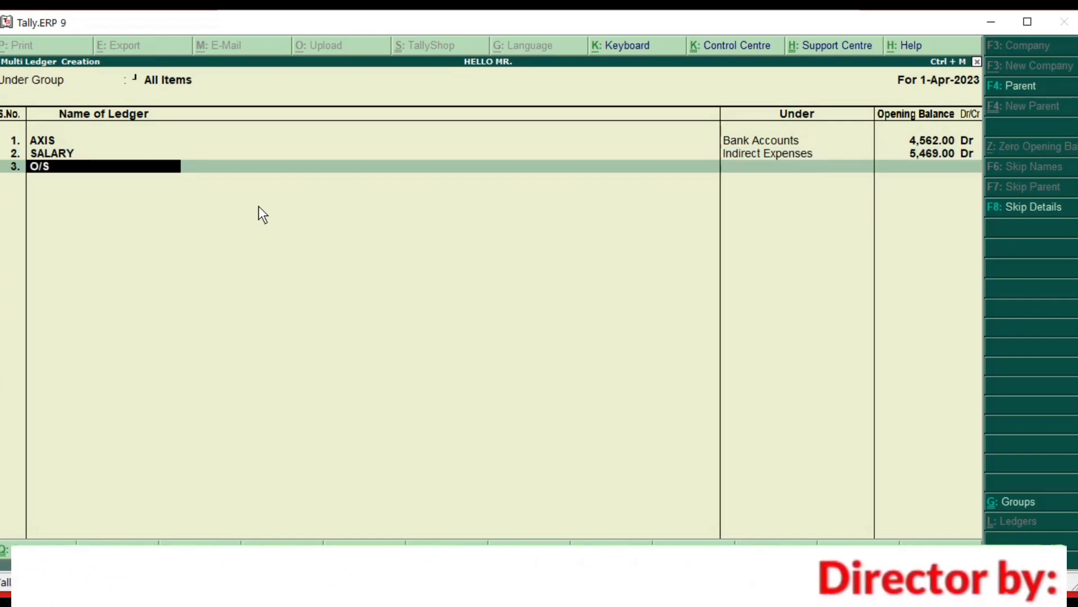
text( WAGES)
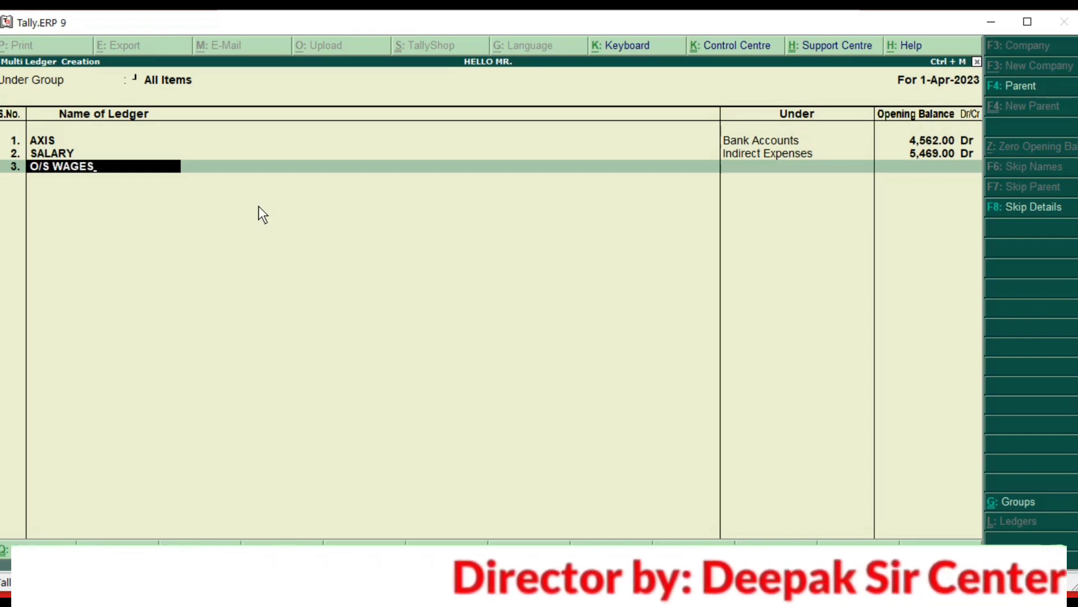
key(Return)
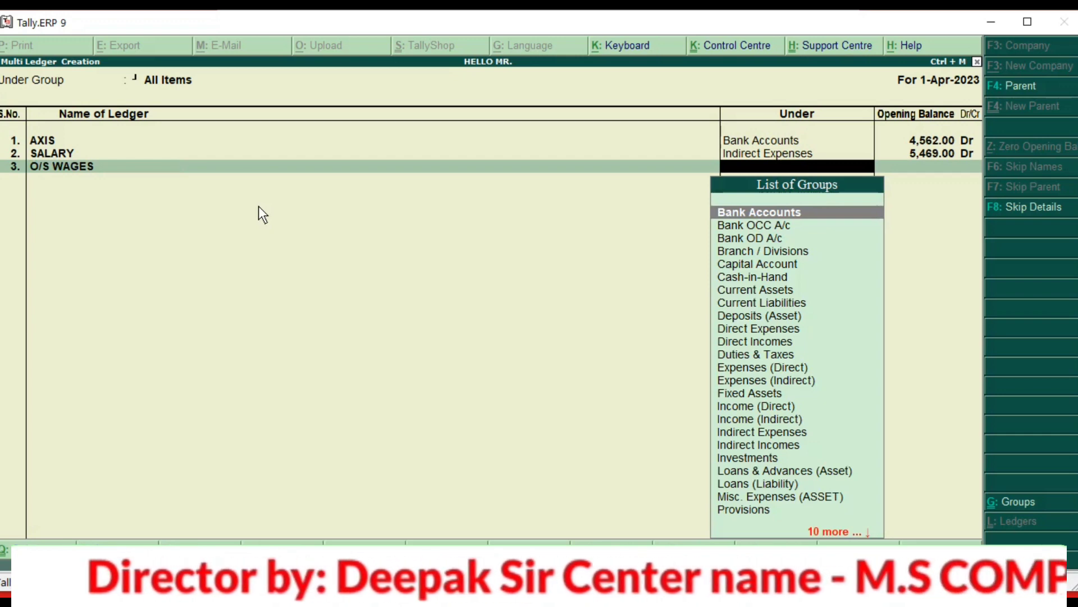
text(CU)
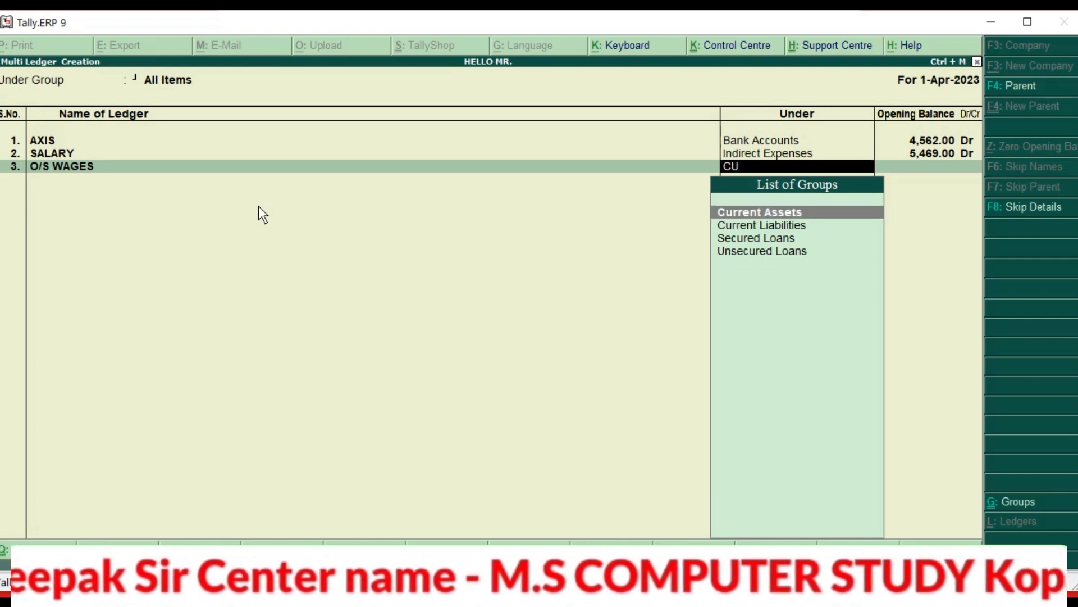
key(Down)
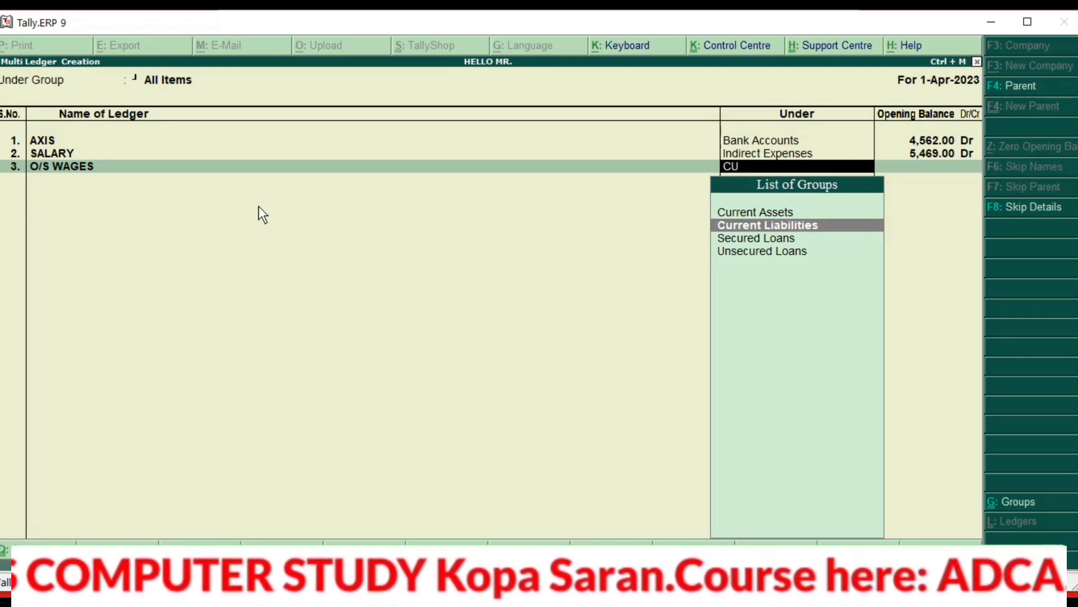
key(Return)
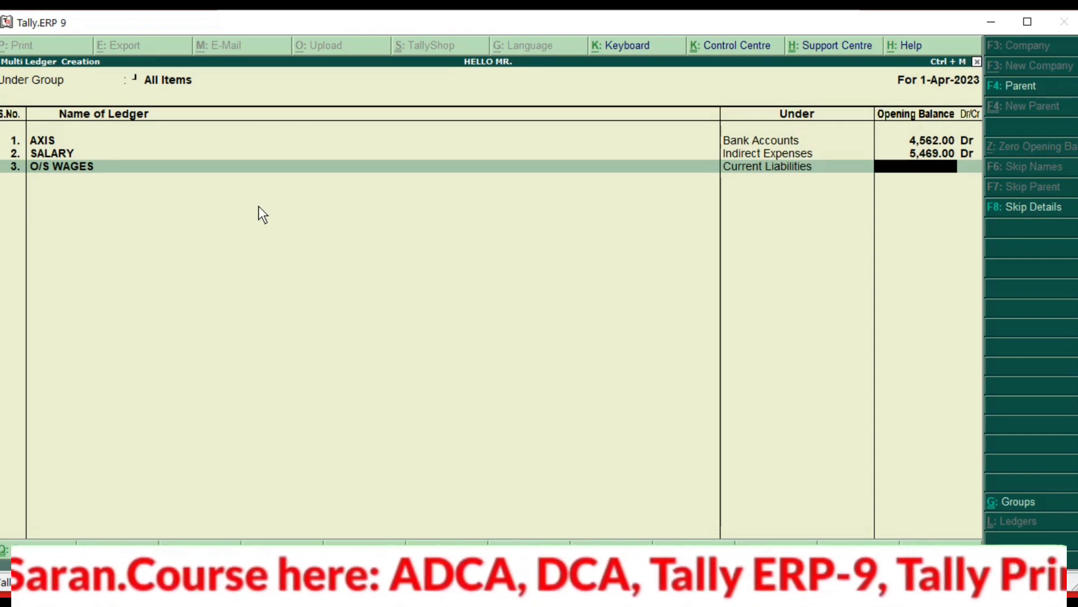
text(7895)
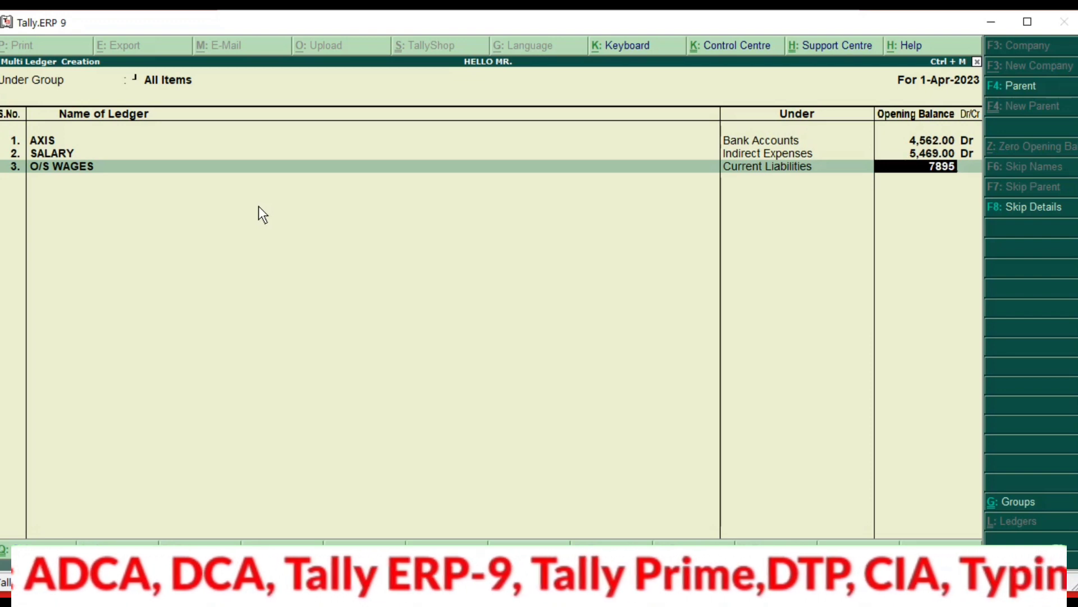
key(Return)
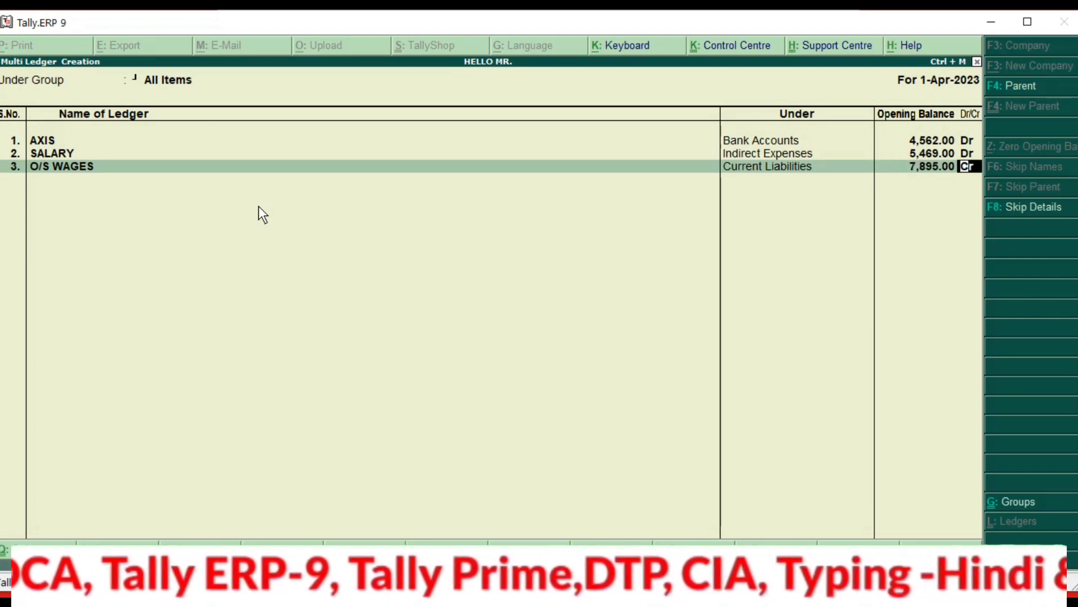
key(Return)
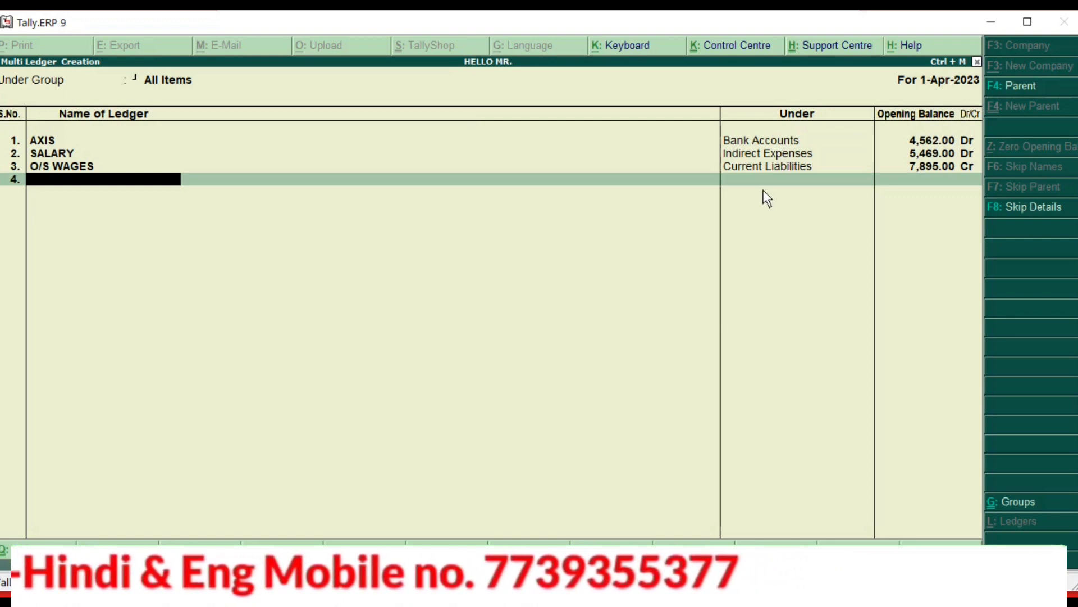
- Add TEA EXPENSES as the fourth ledger under Indirect Expenses with an opening balance of 655 Dr
text(TEA)
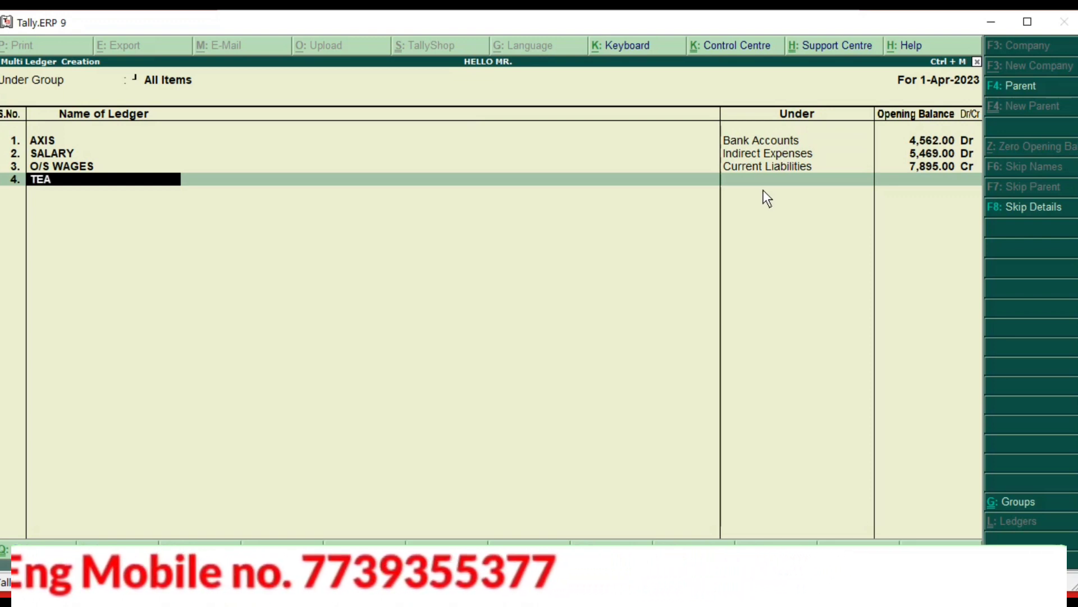
text( EX)
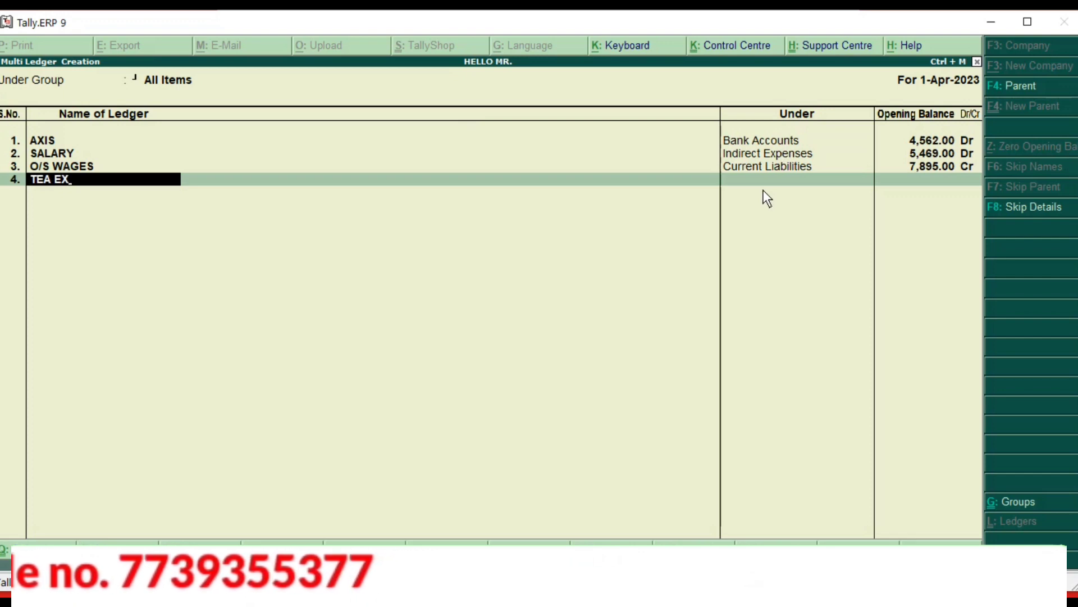
text(PENS)
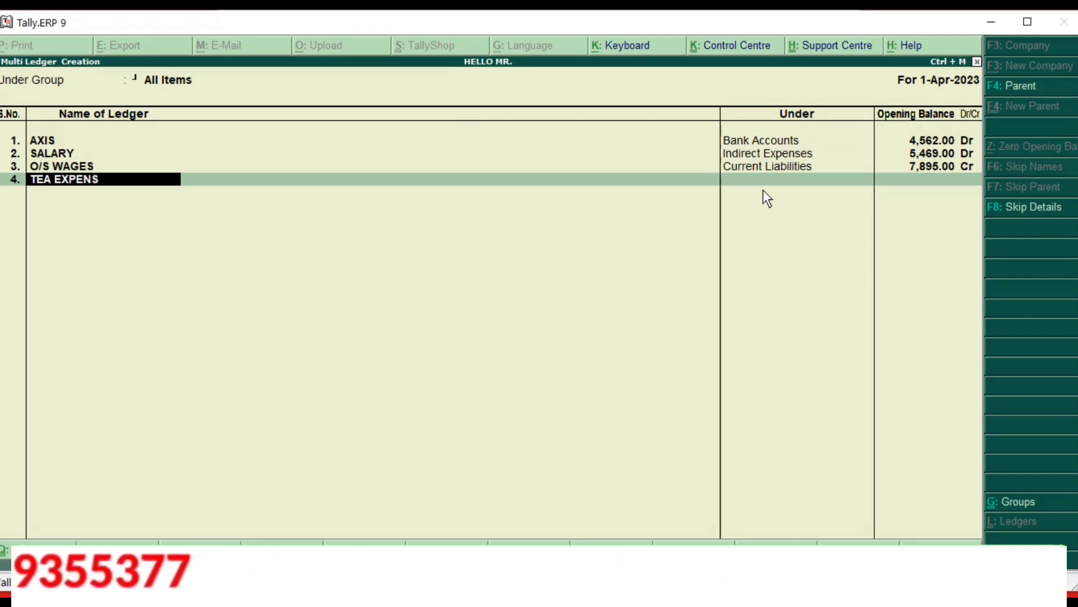
text(ES)
key(Return)
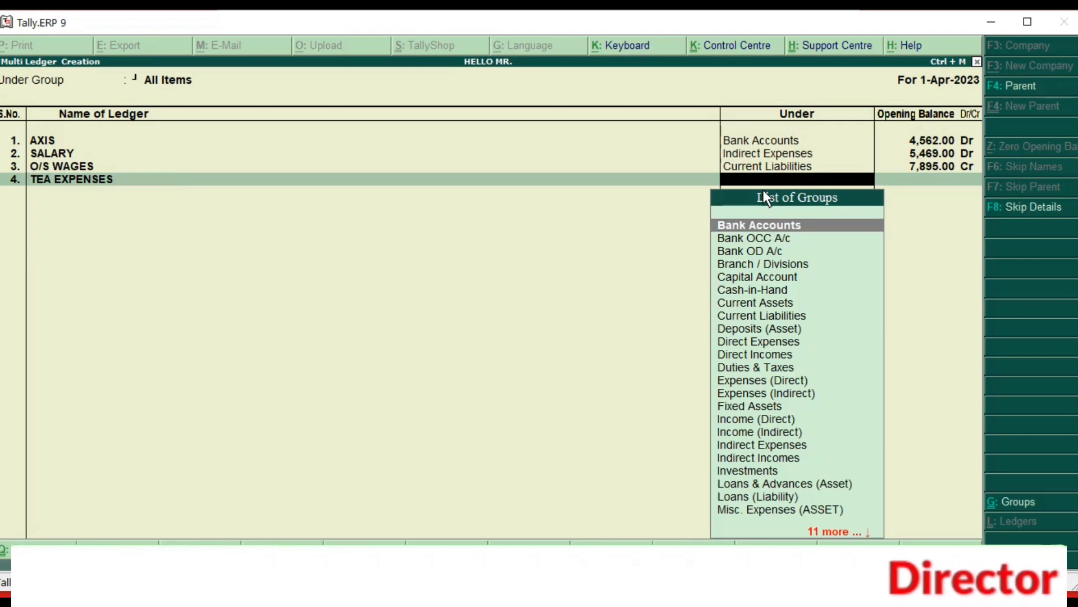
text(IN)
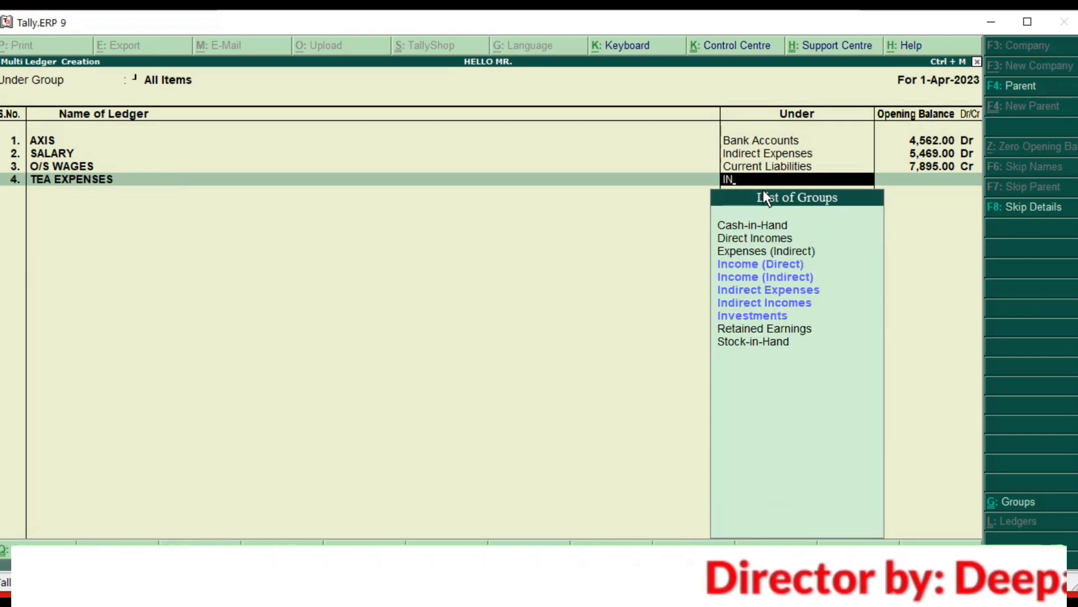
key(Down)
key(Down)
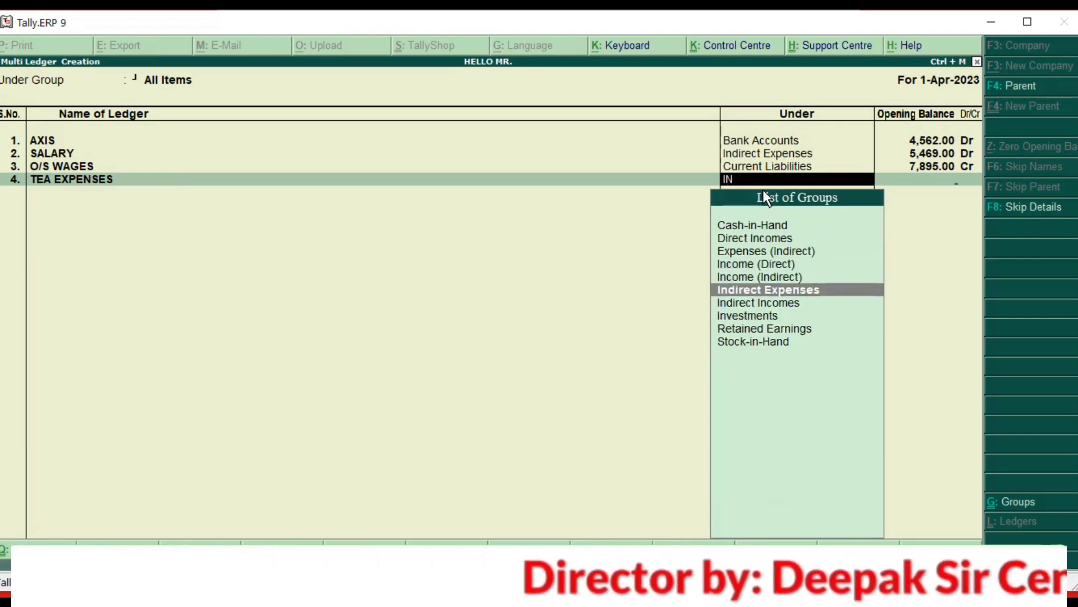
key(Return)
text(655)
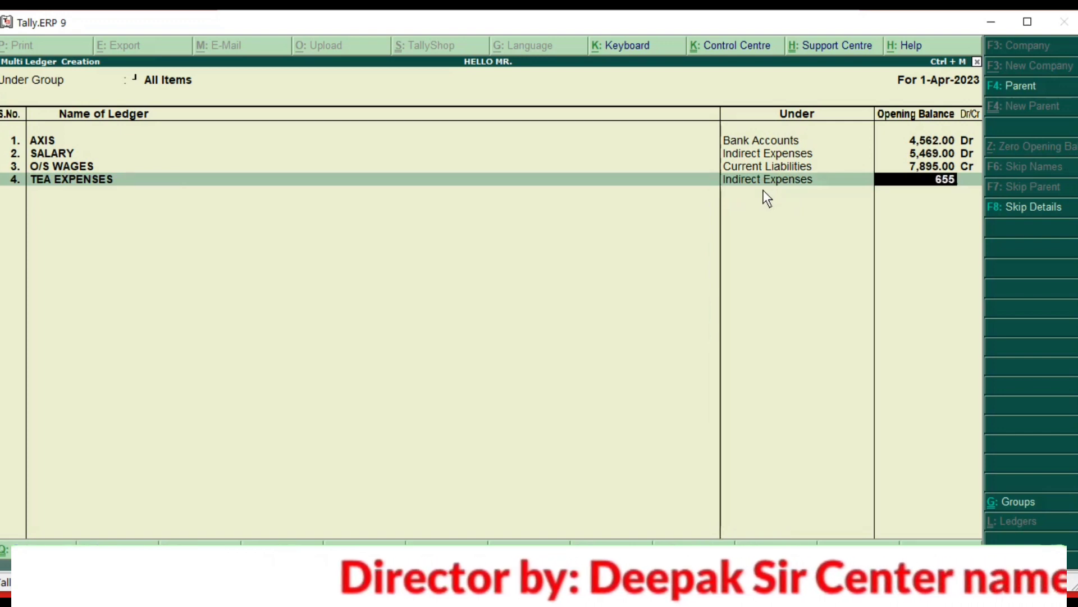
key(Return)
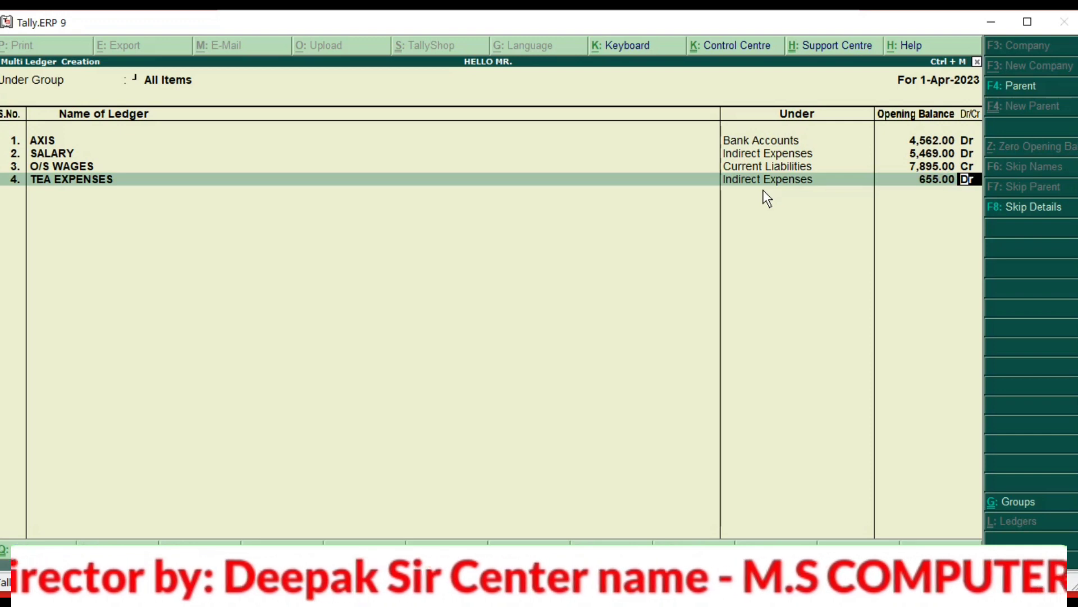
key(Return)
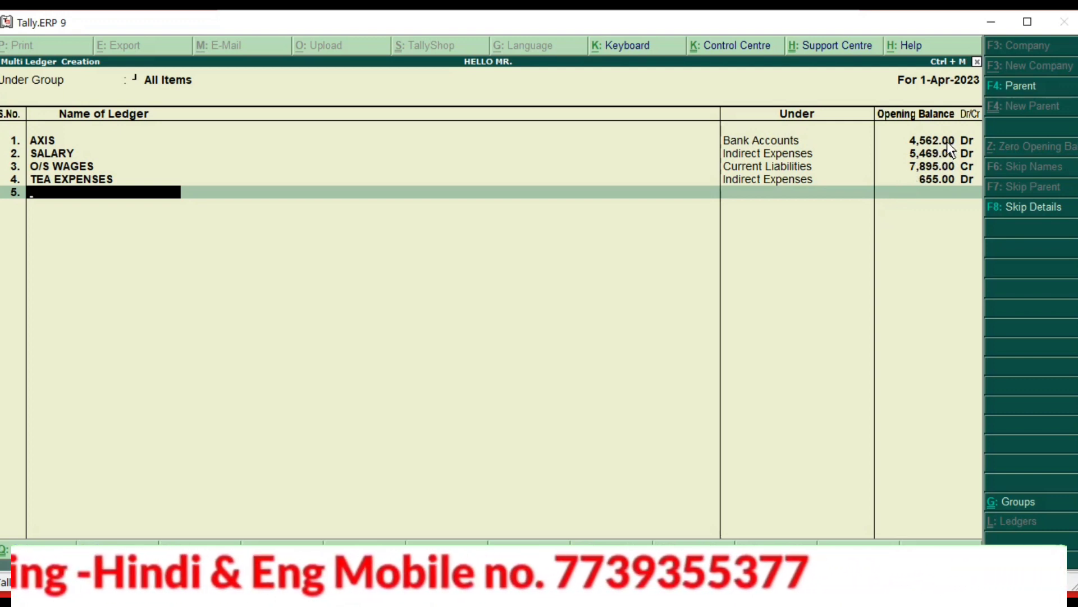
- End the ledger list, accept the multiple-ledger creation and return to the Gateway of Tally
key(Return)
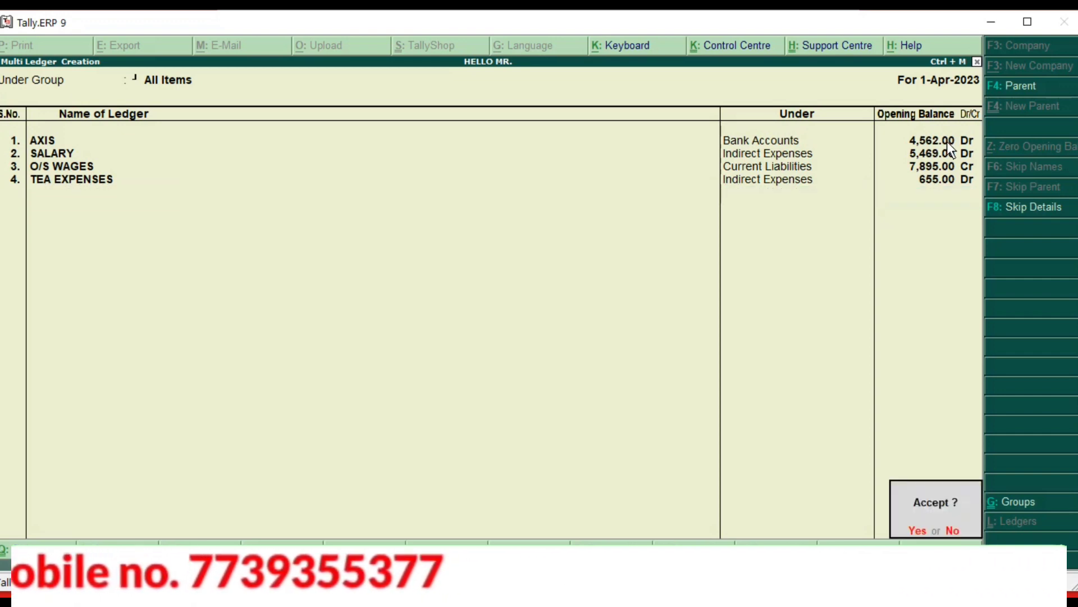
key(Return)
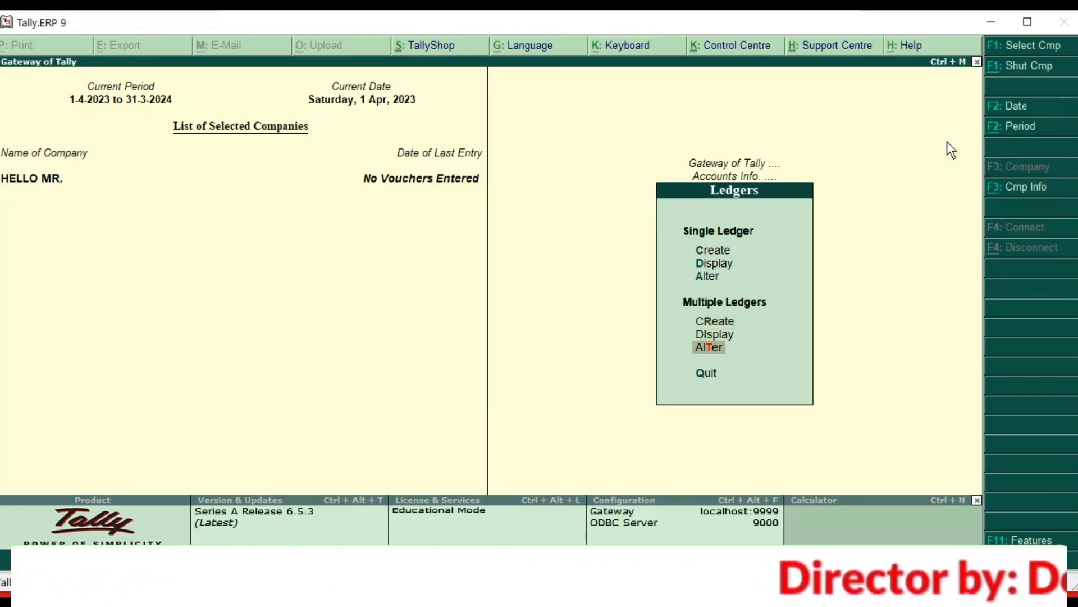
key(Escape)
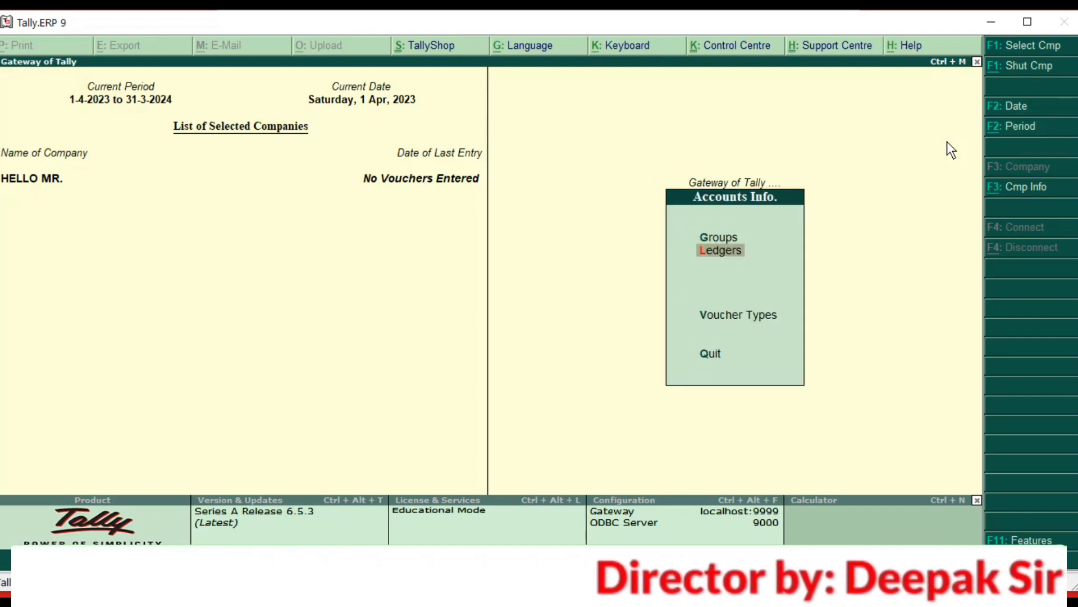
key(Escape)
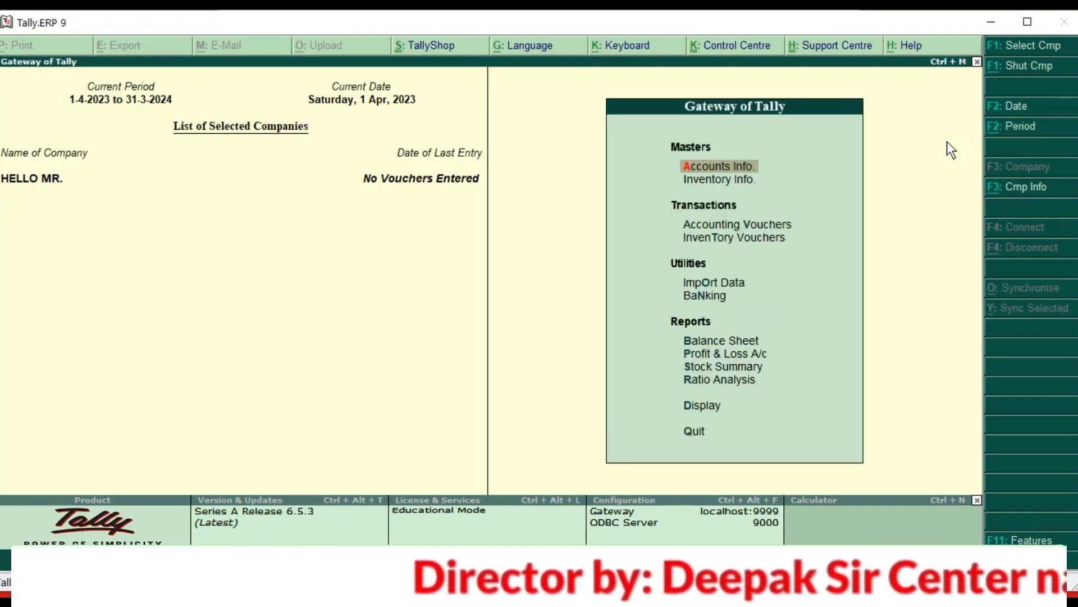
- Review the company's Balance Sheet to check the opening balances of the new ledgers
key(Down)
key(Down)
key(Down)
key(Down)
key(Down)
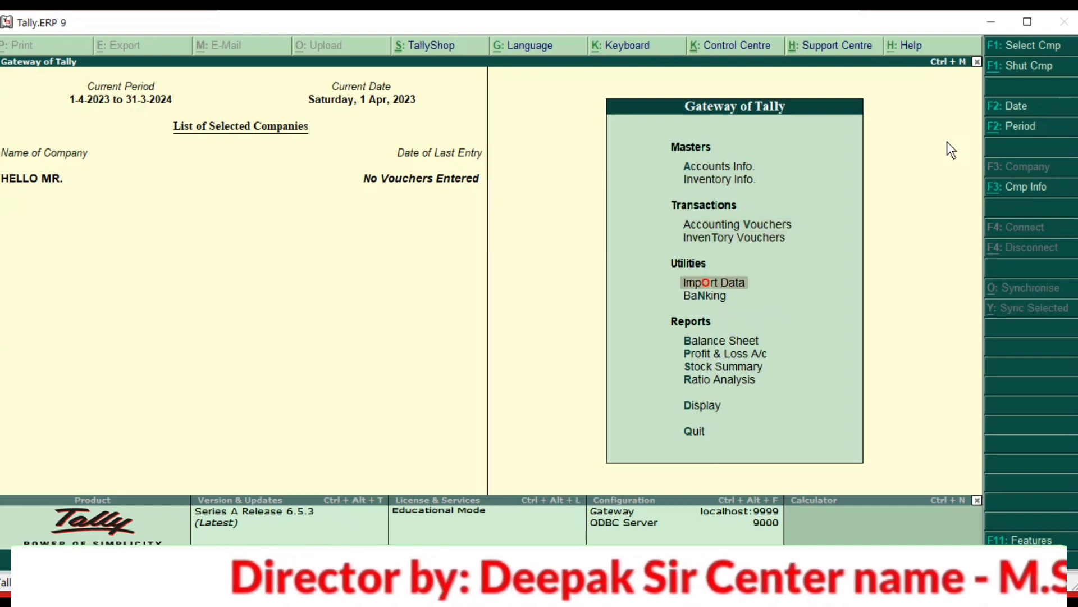
key(Down)
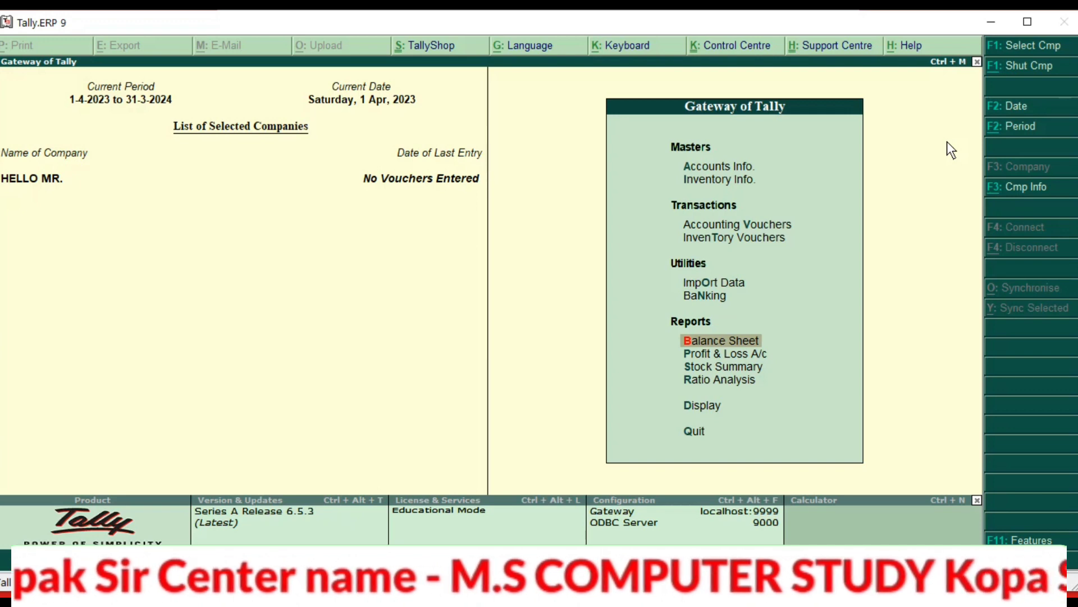
key(Return)
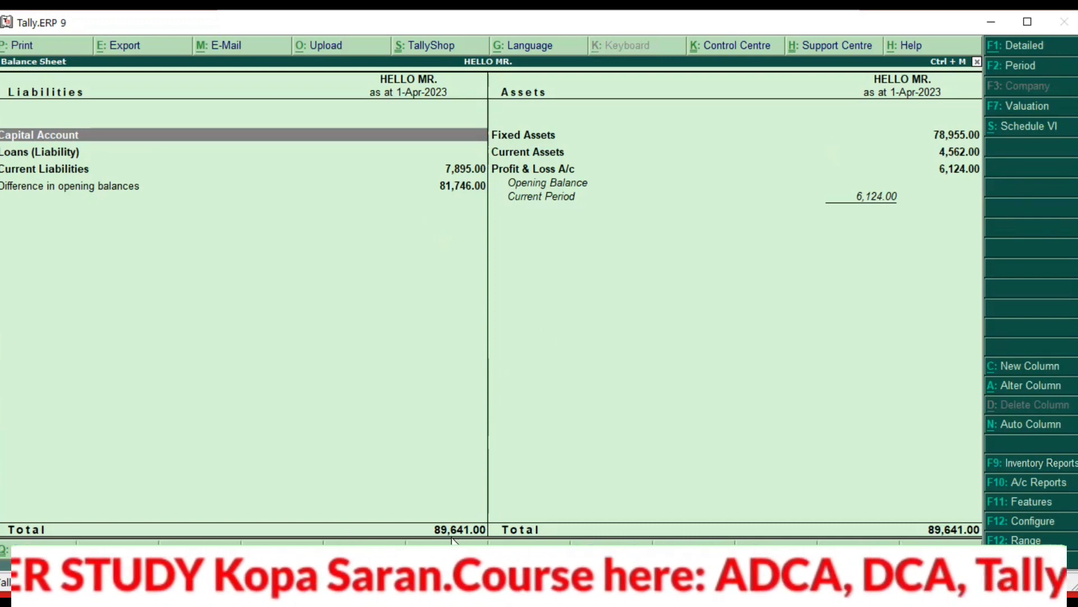
key(Escape)
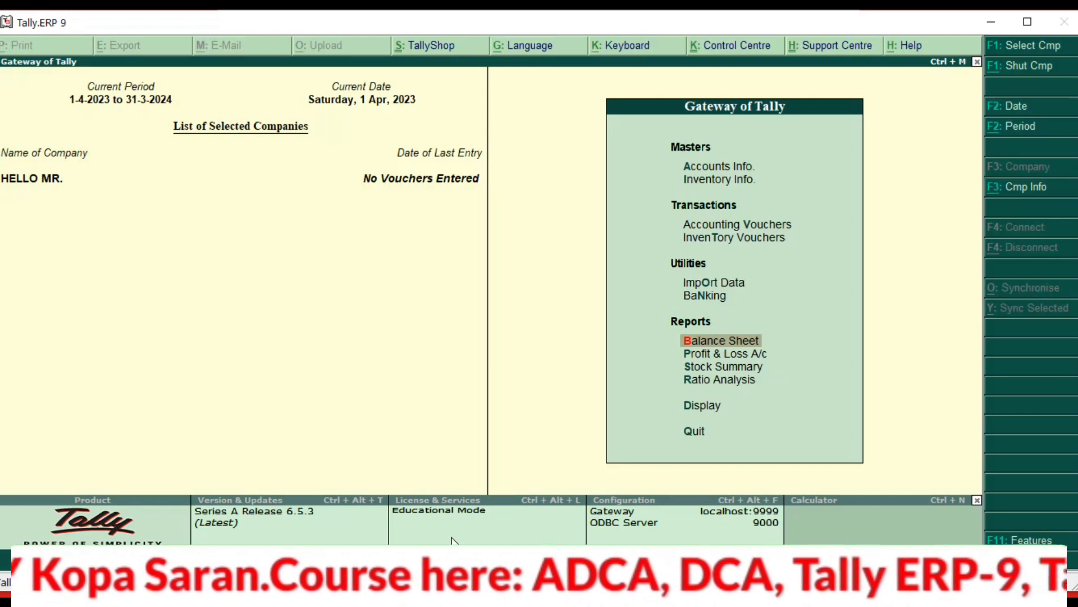
- Review the Profit & Loss A/c and the ledgers grouped under Indirect Expenses
key(Down)
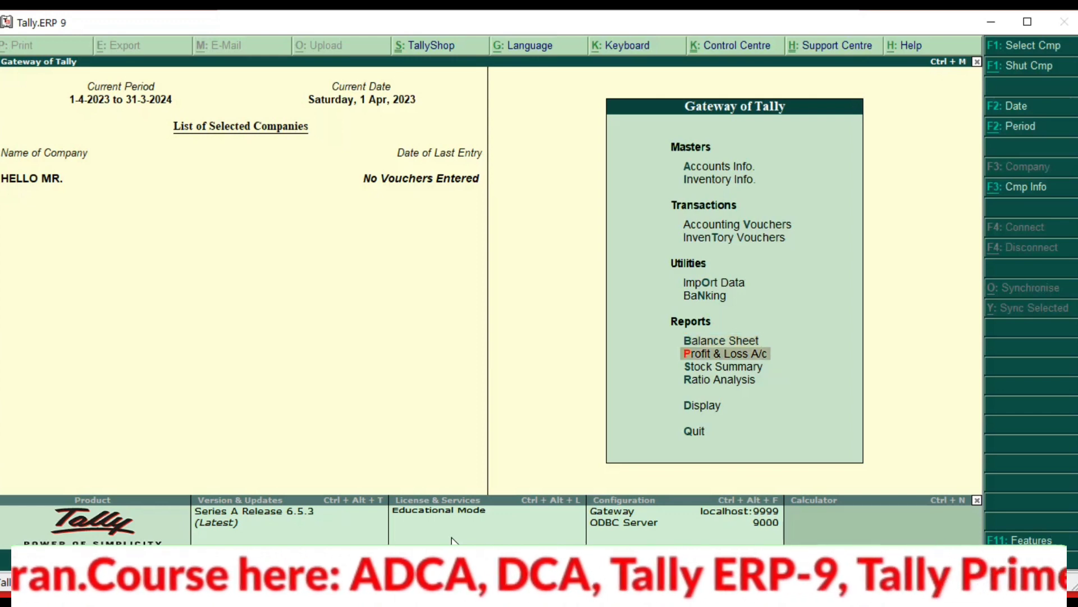
key(Return)
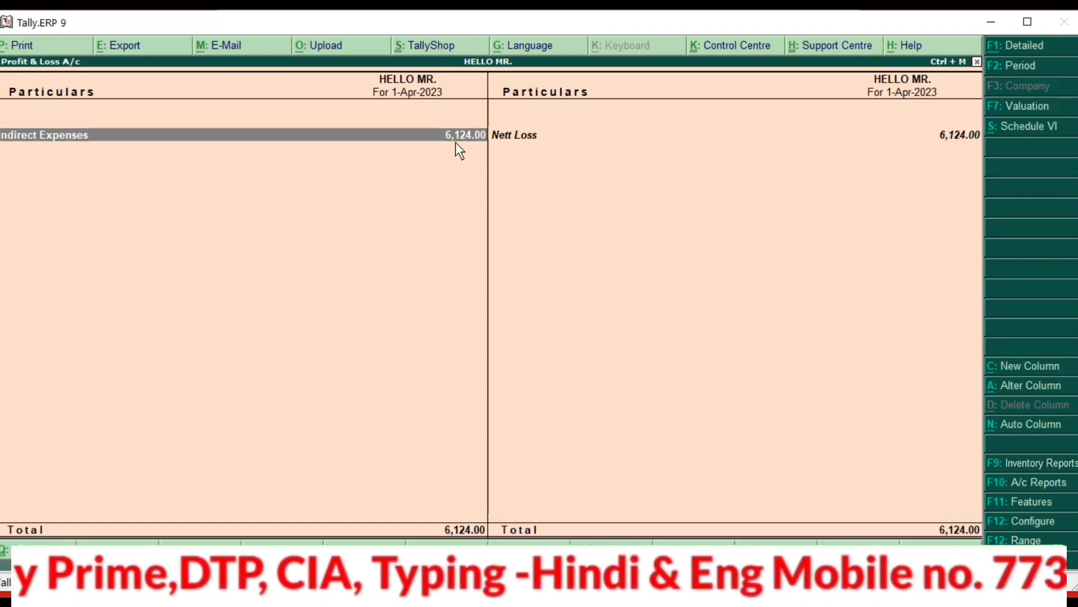
key(Return)
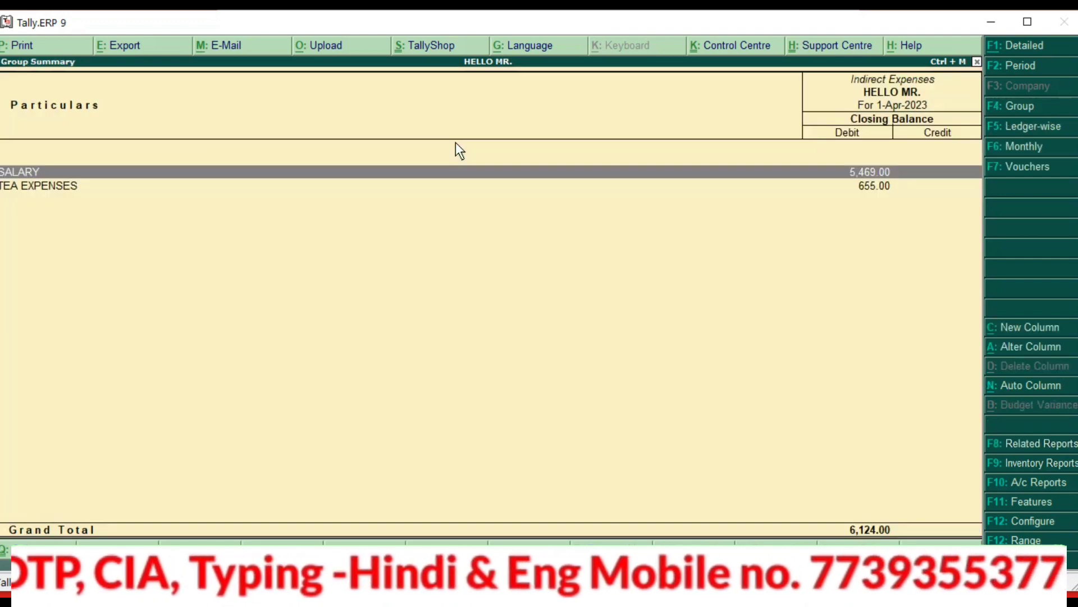
key(Escape)
key(Escape)
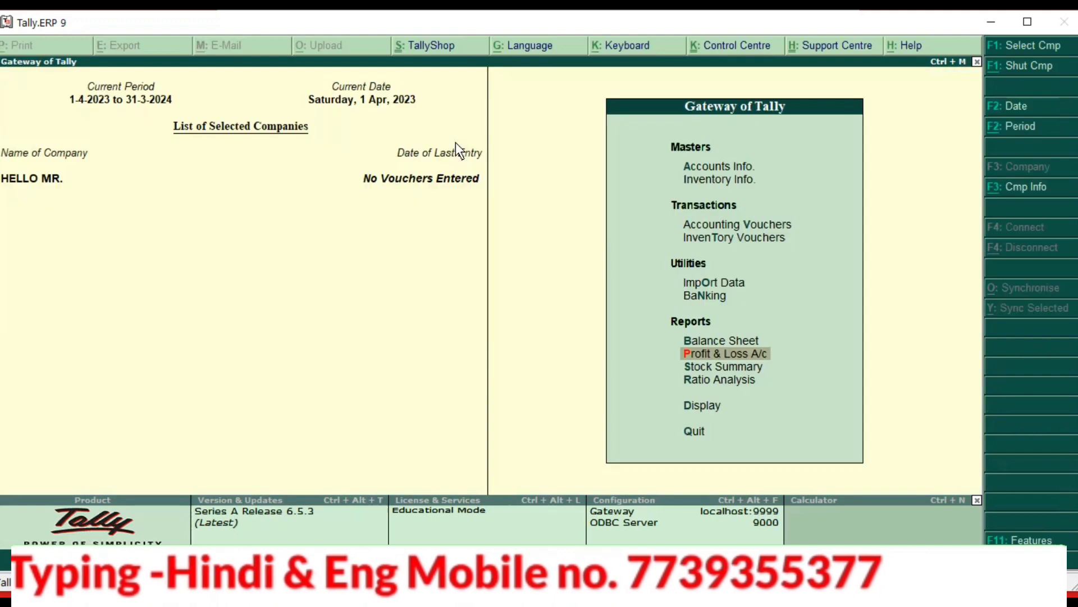
- Show the print preview of the Balance Sheet with the default print settings and zoom into it
key(Up)
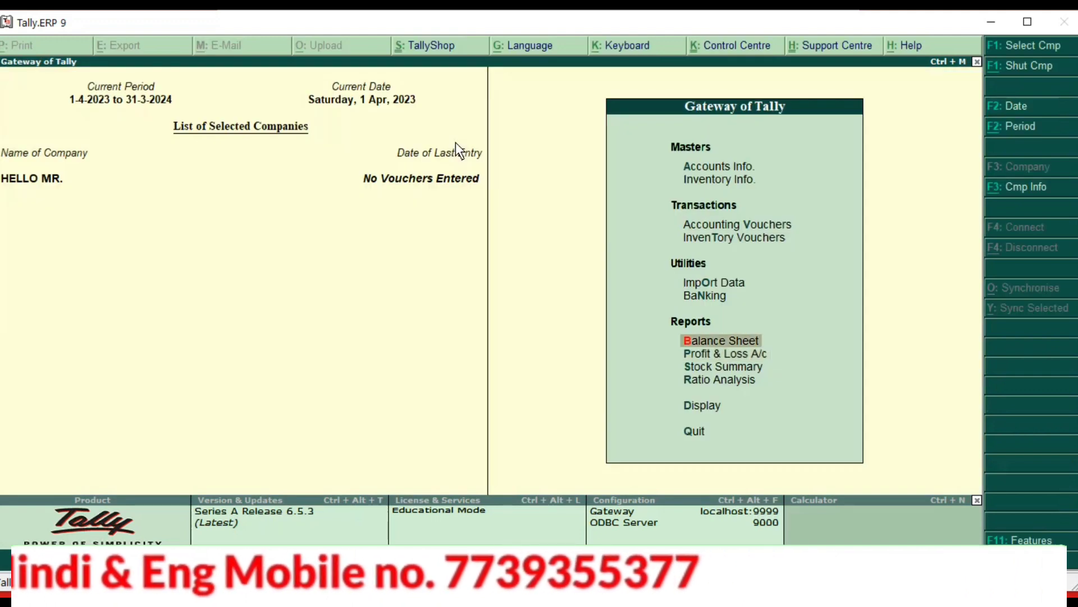
key(Return)
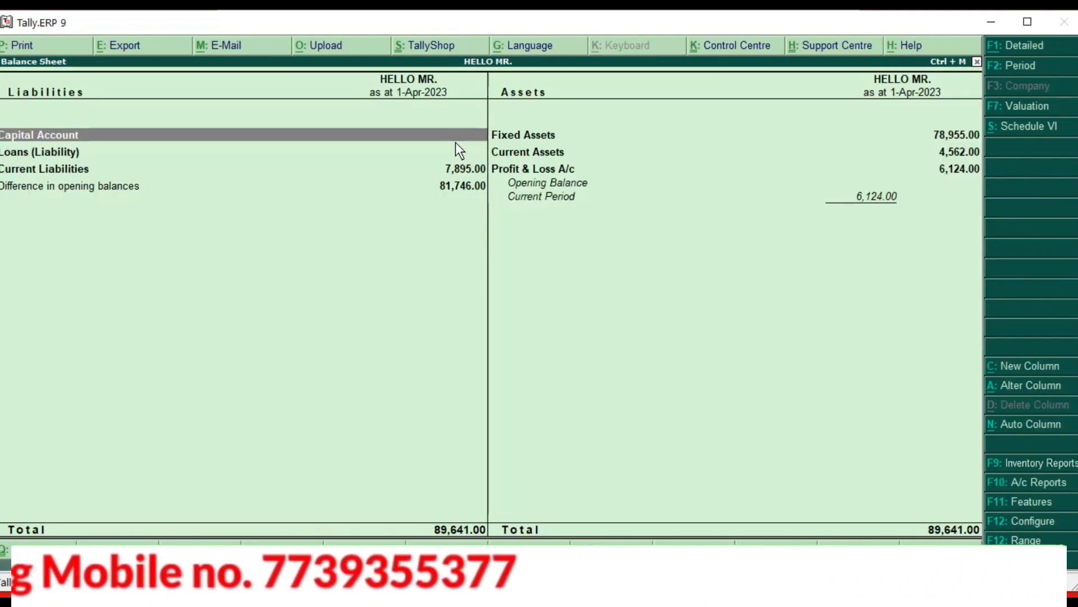
key(alt+p)
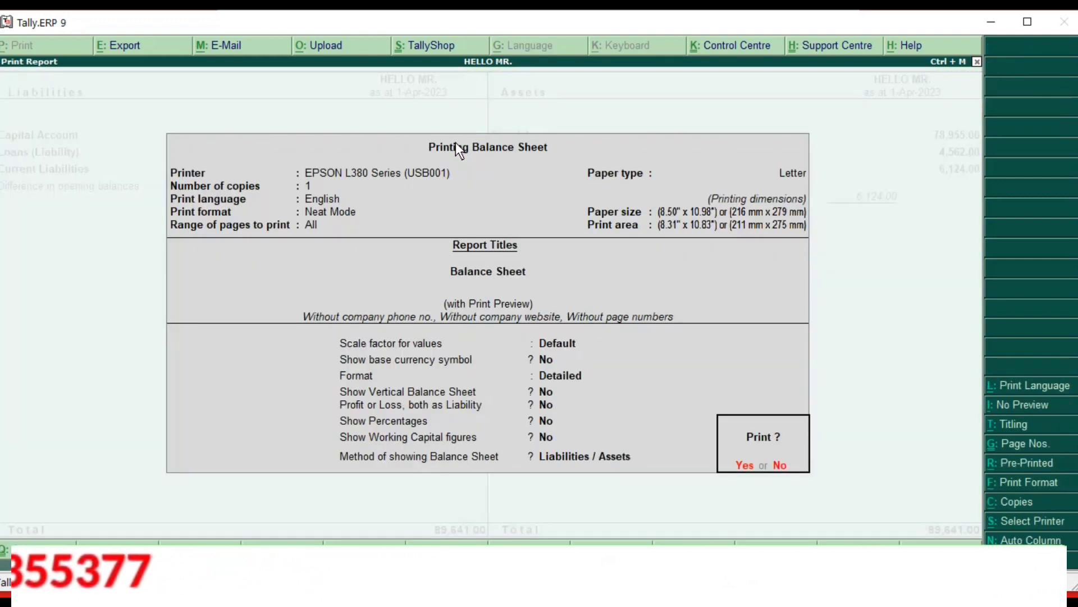
key(Return)
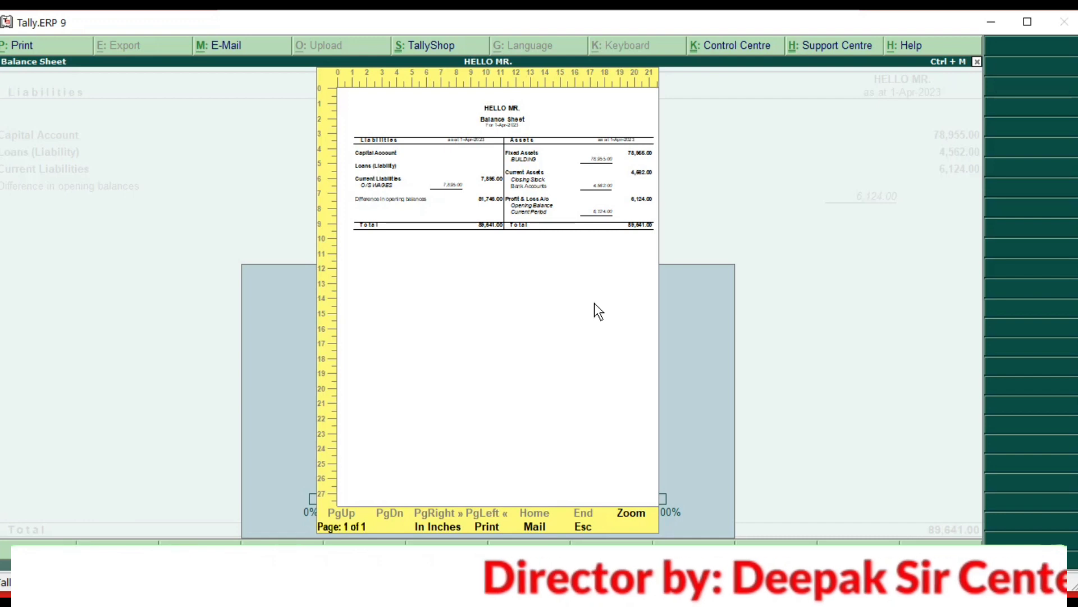
click(639, 509)
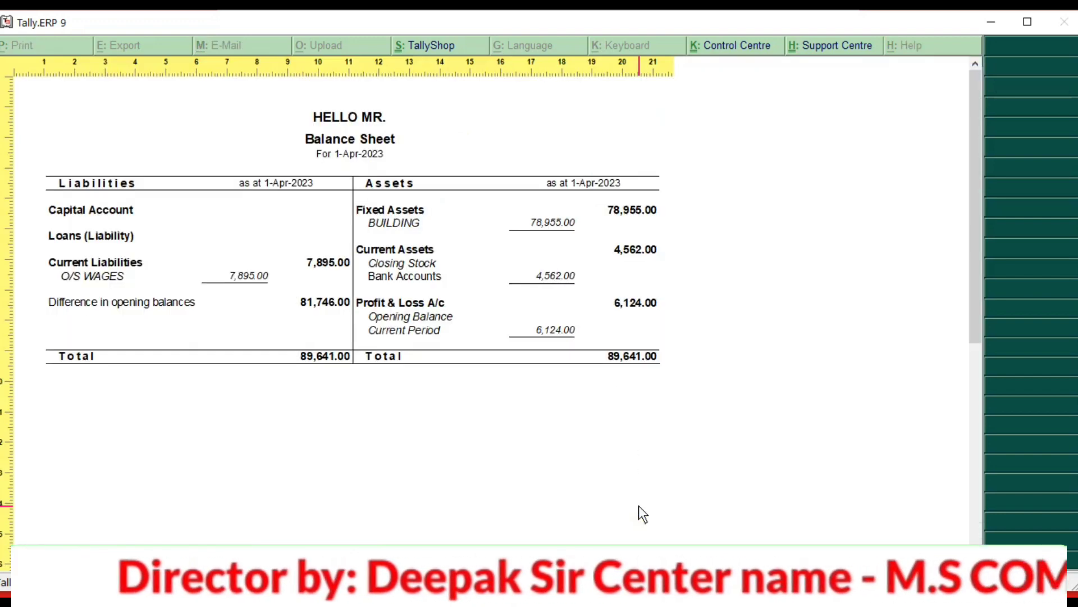